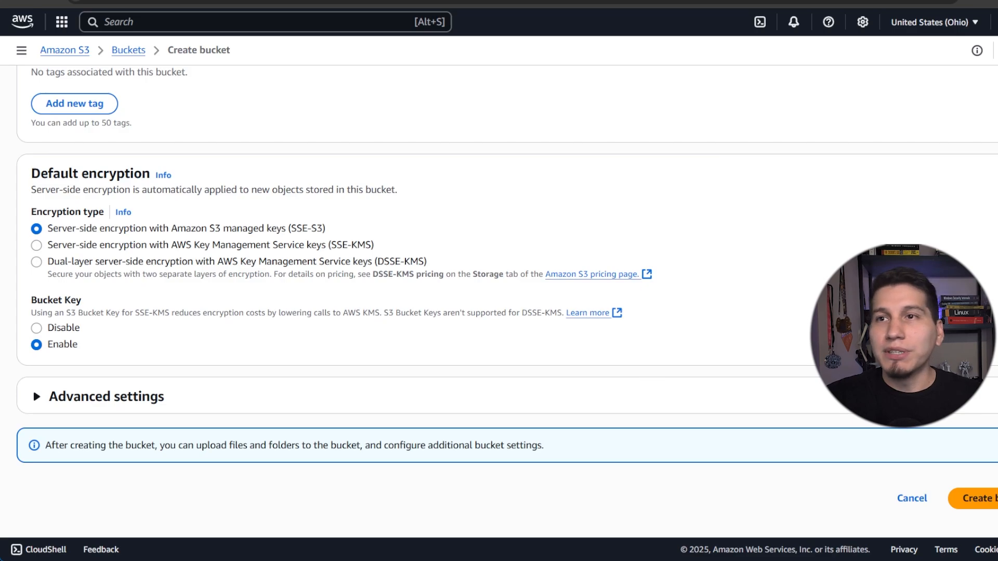
Finish creating the test-youtubeasdf bucket with its current encryption settings and open it
left_click(971, 498)
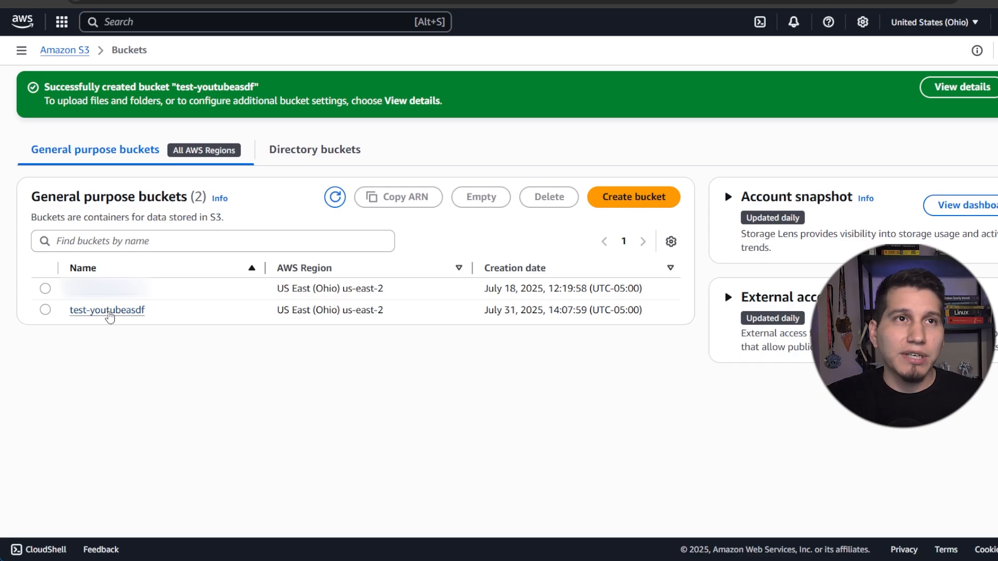
left_click(108, 310)
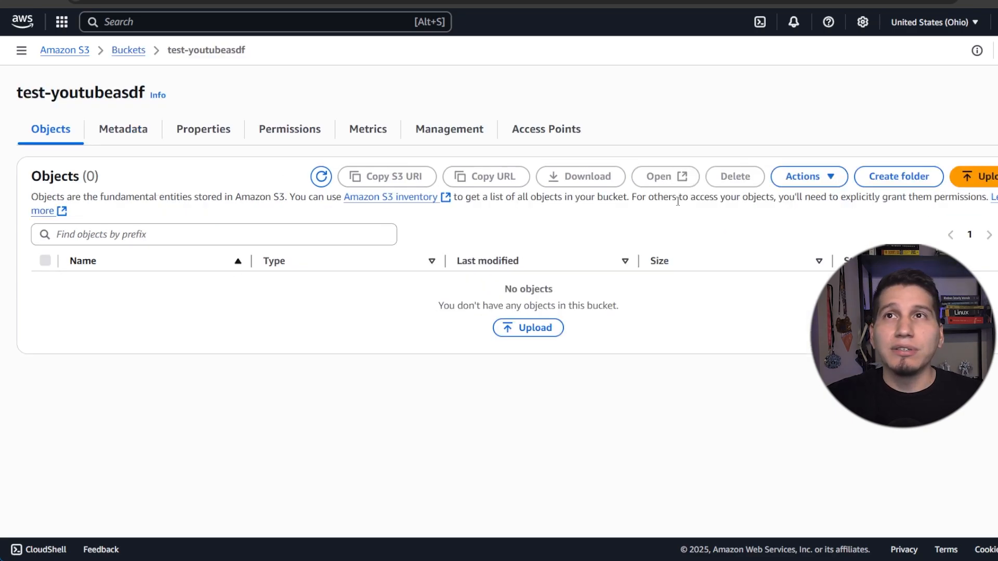
Upload NotAPayload.txt to the test-youtubeasdf bucket and return to its object list
left_click(970, 177)
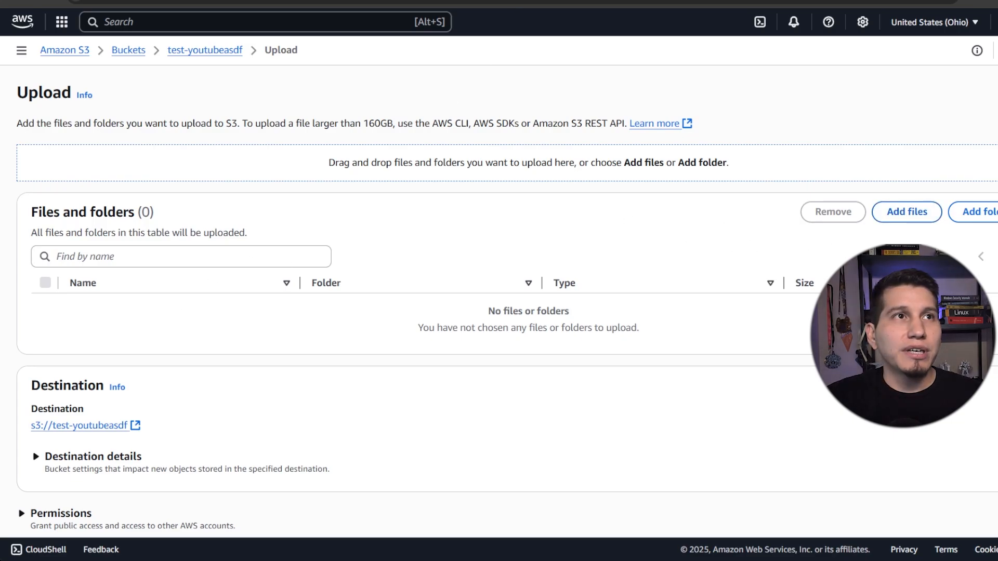
left_click_drag(2, 556, 534, 295)
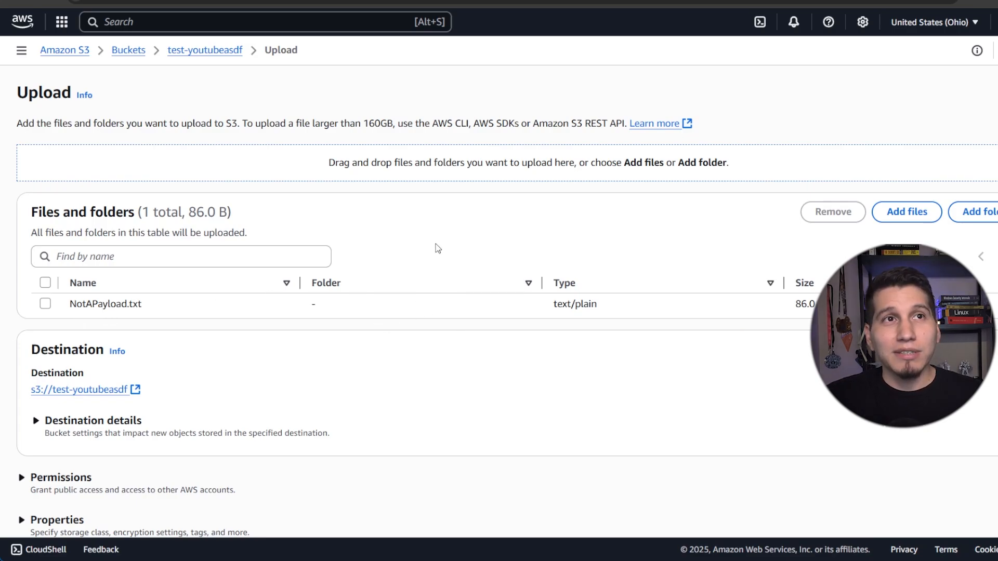
scroll(463, 271, "down", 2)
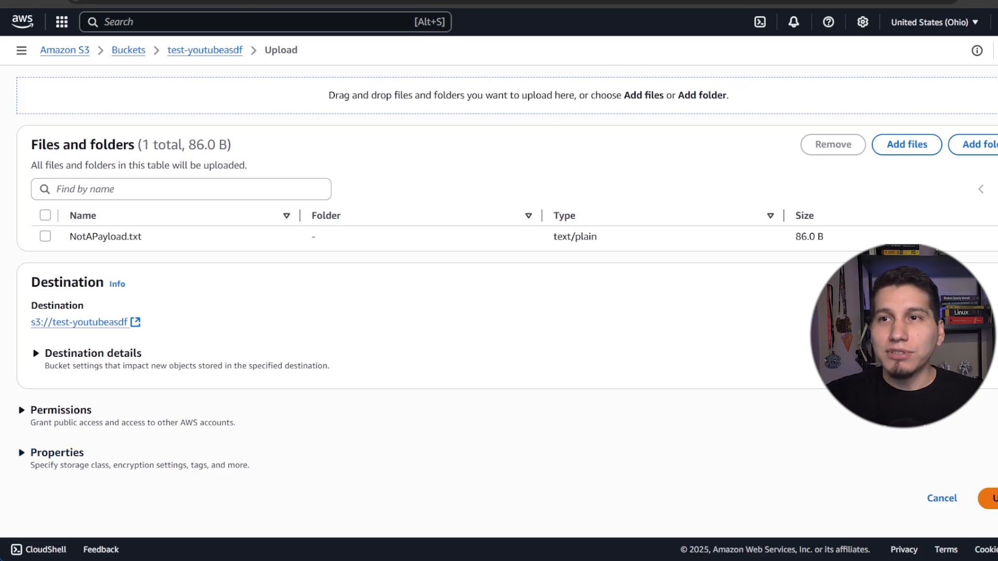
left_click(991, 499)
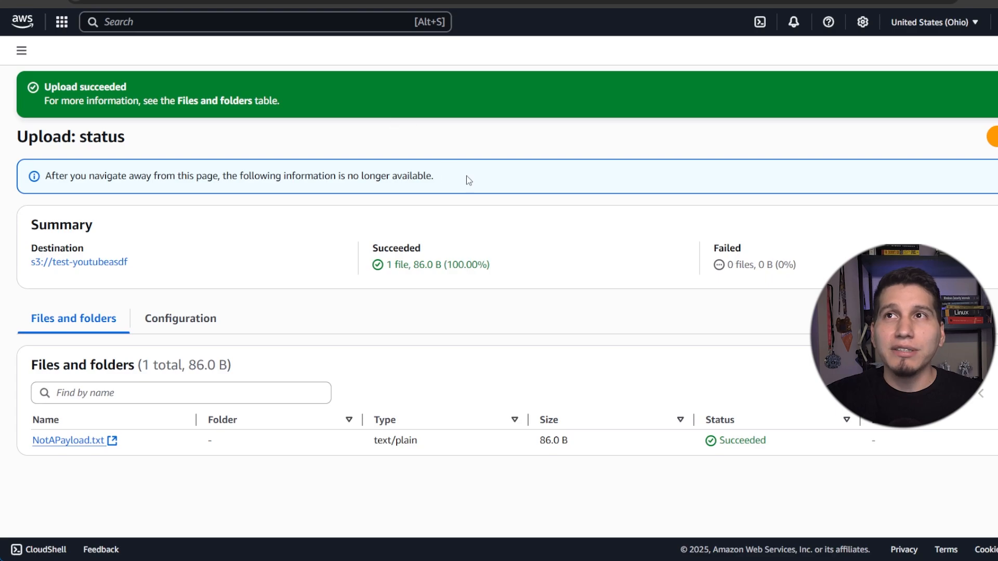
left_click(991, 136)
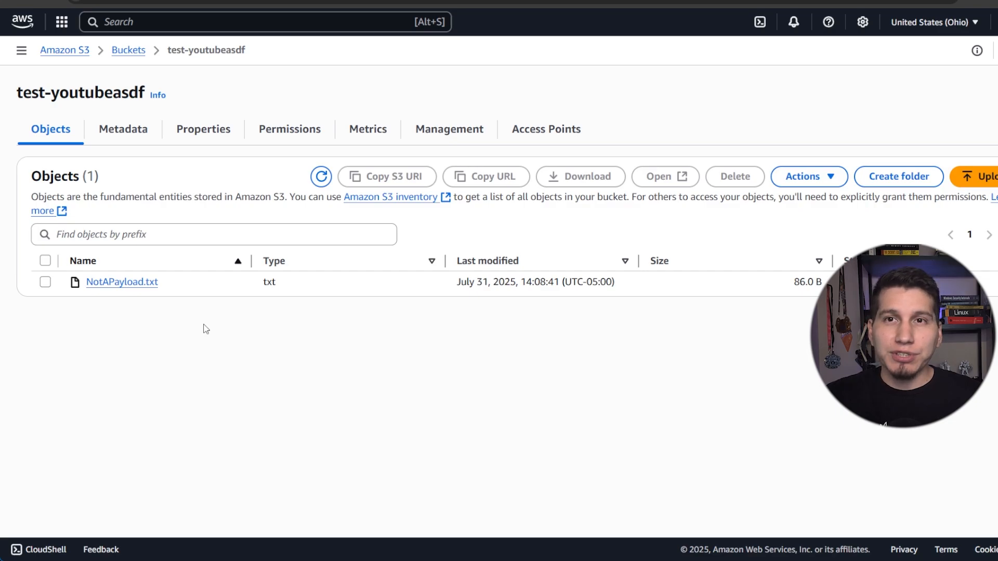
Copy the object URL of NotAPayload.txt and test direct access to it in a separate browser tab, closing that tab when done
left_click(129, 286)
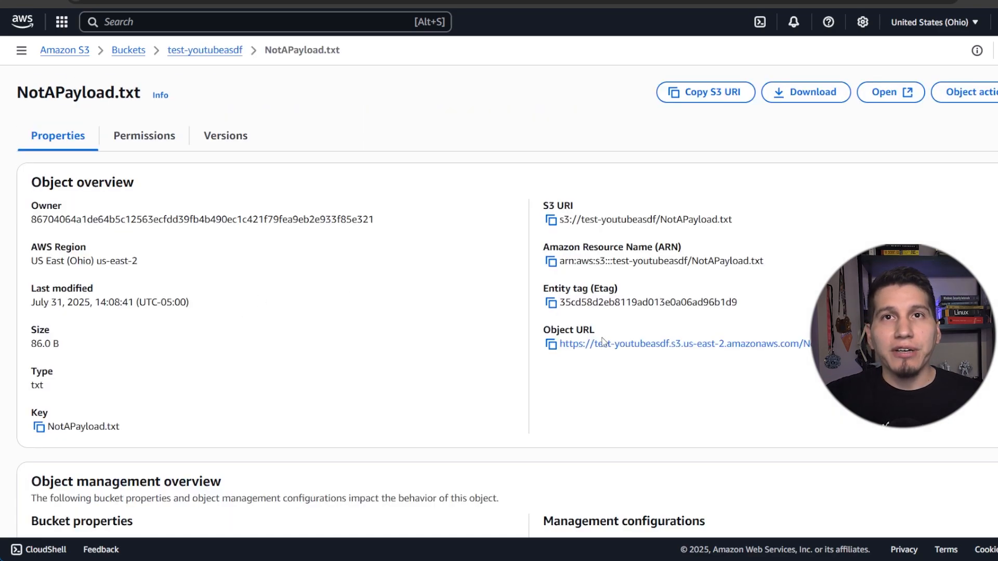
left_click(552, 345)
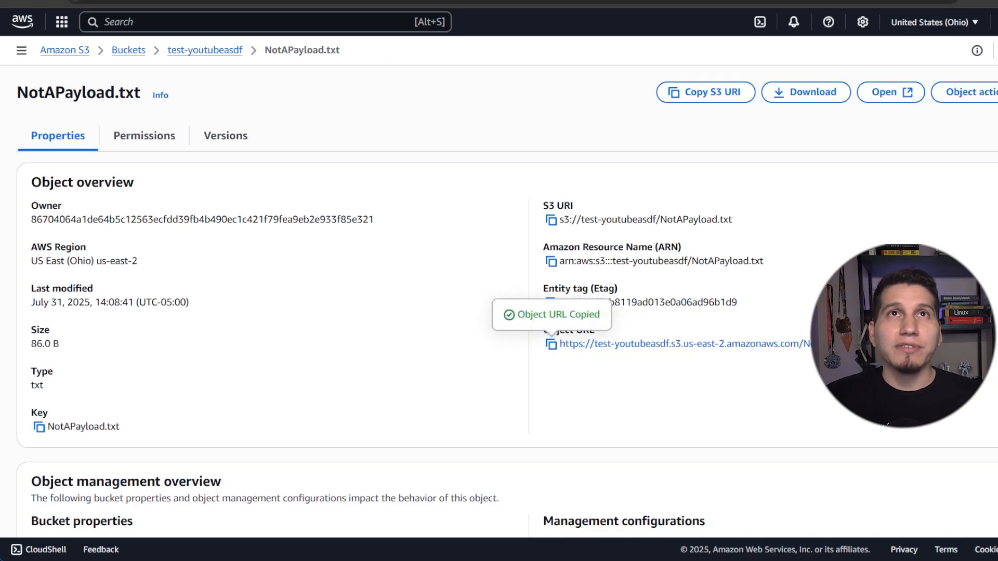
key("ctrl+t")
key("ctrl+v")
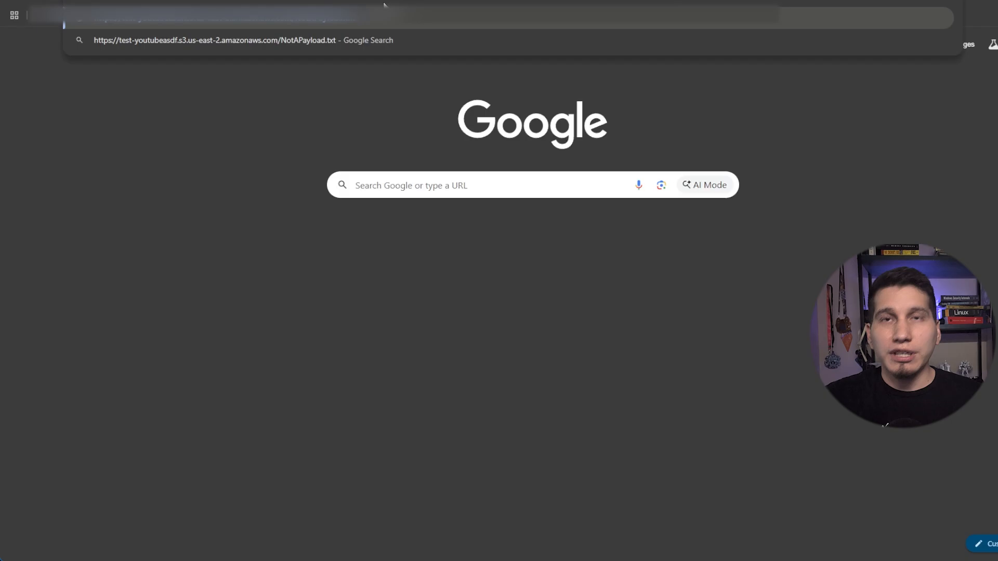
key("Return")
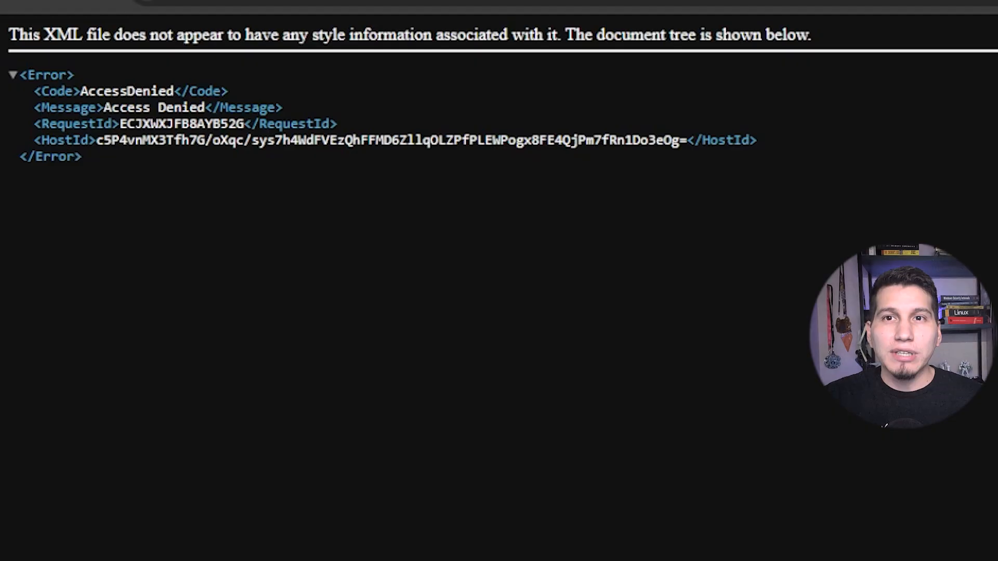
key("ctrl+w")
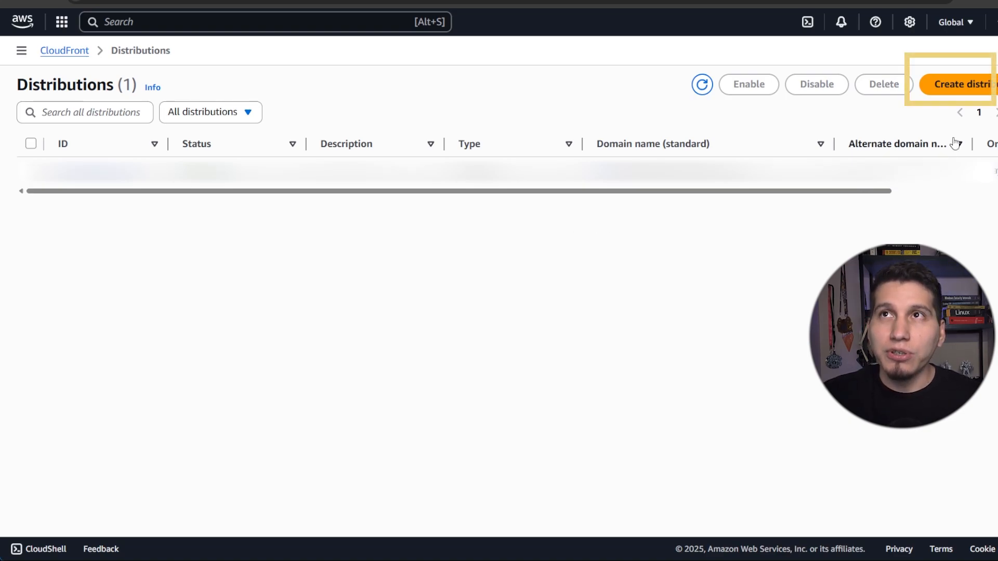
Start a CloudFront distribution named youtube-testasdf with the description "cloudfront for s3 bucket" and proceed to the origin settings
left_click(981, 94)
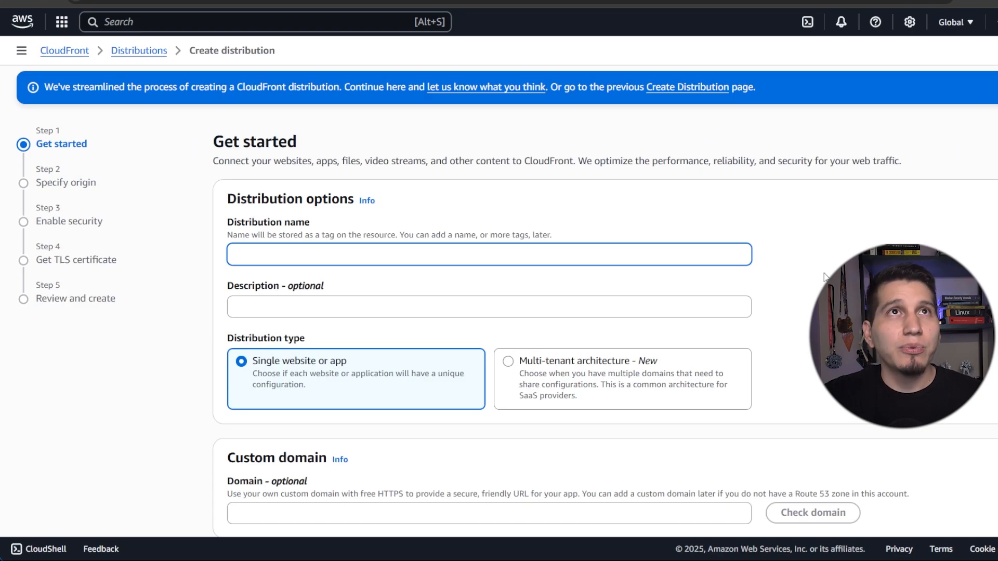
type("youtube-test")
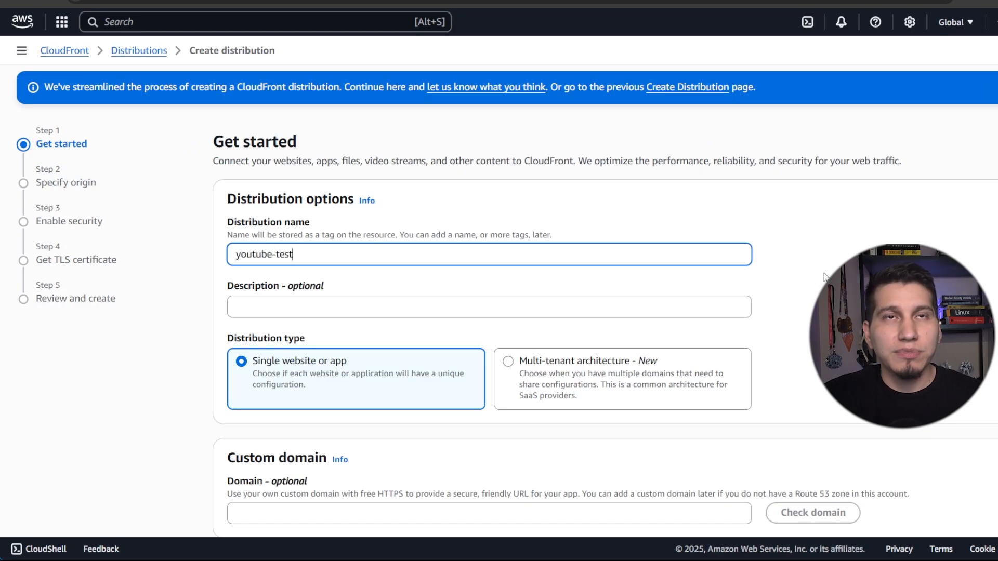
type("asdf")
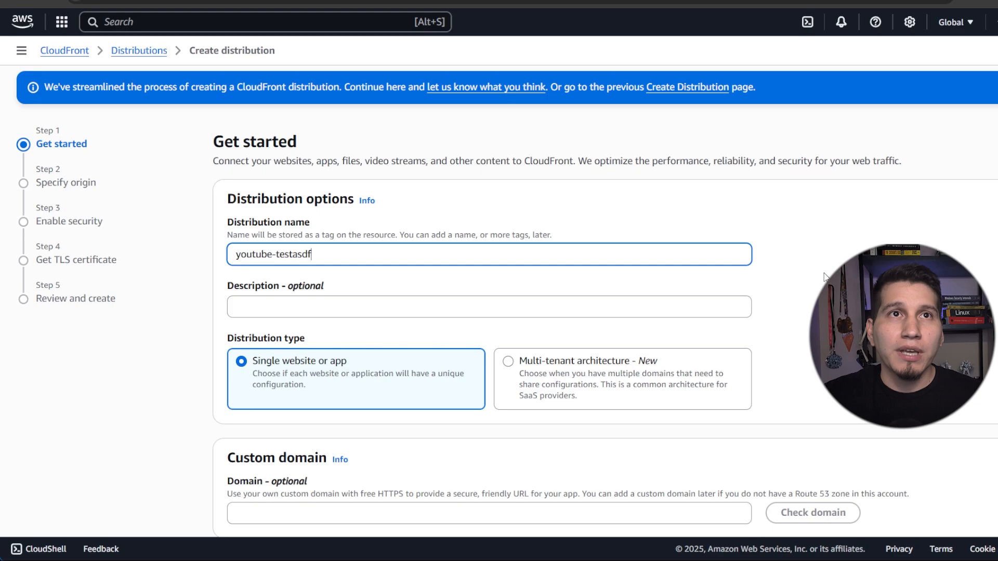
key("Tab")
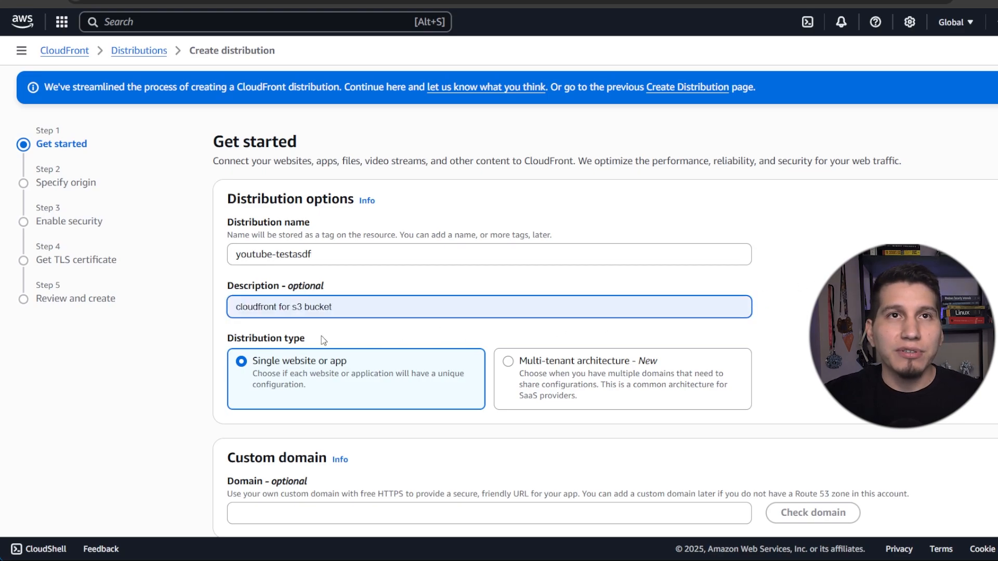
left_click(321, 336)
scroll(323, 270, "down", 3)
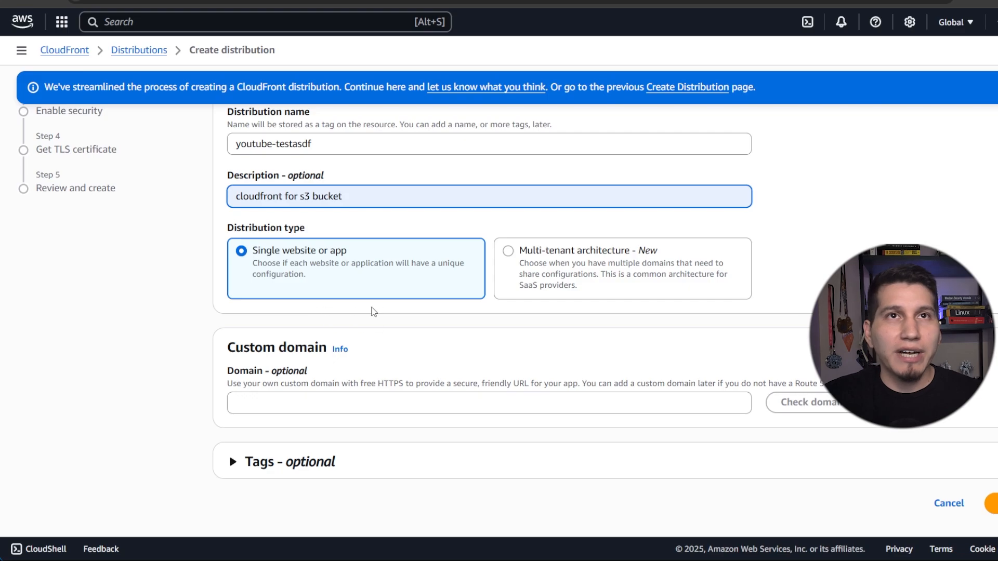
scroll(822, 414, "down", 1)
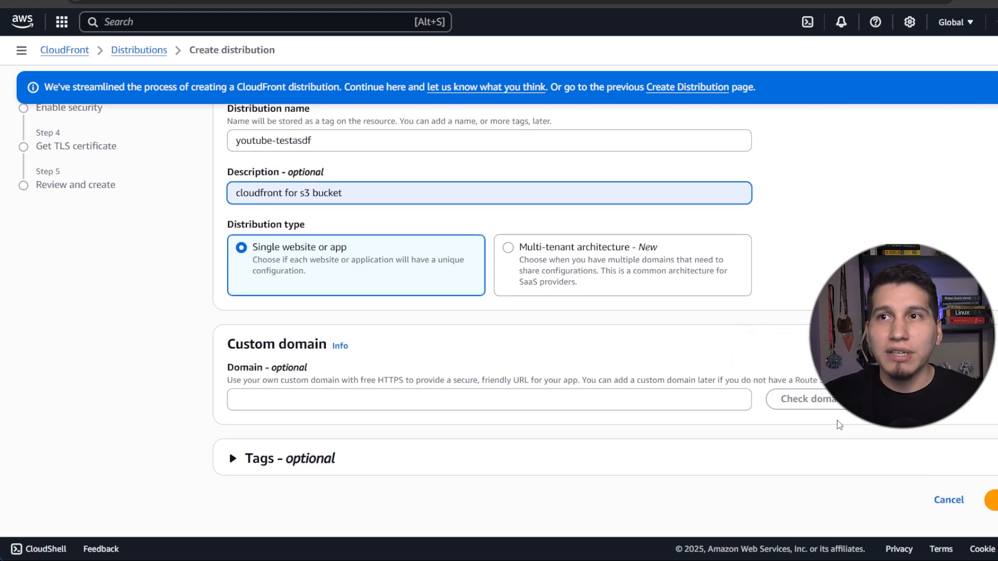
left_click(992, 500)
Set the test-youtubeasdf bucket as the Amazon S3 origin, keeping private bucket access and recommended origin settings, and continue to security
scroll(592, 311, "up", 3)
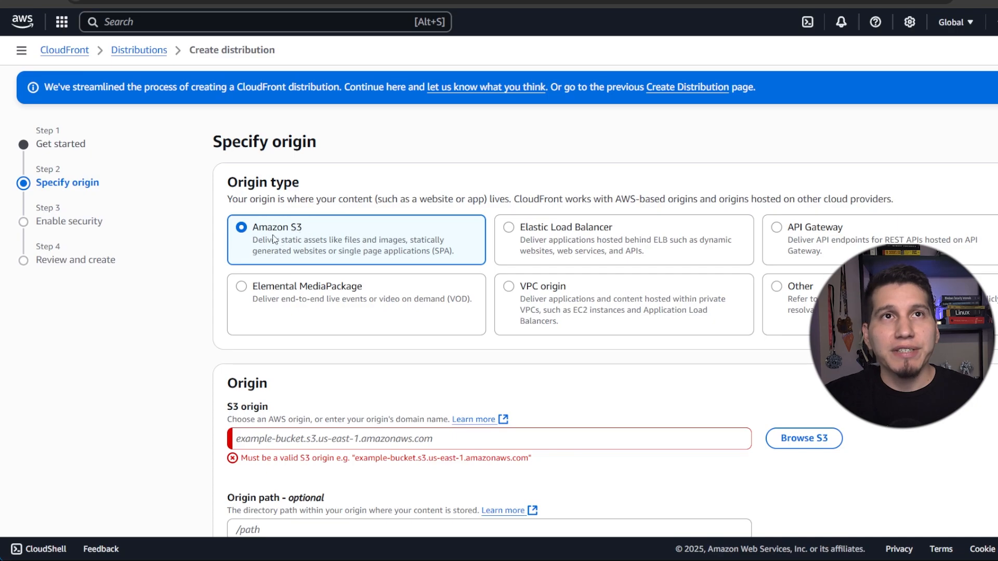
scroll(483, 353, "down", 3)
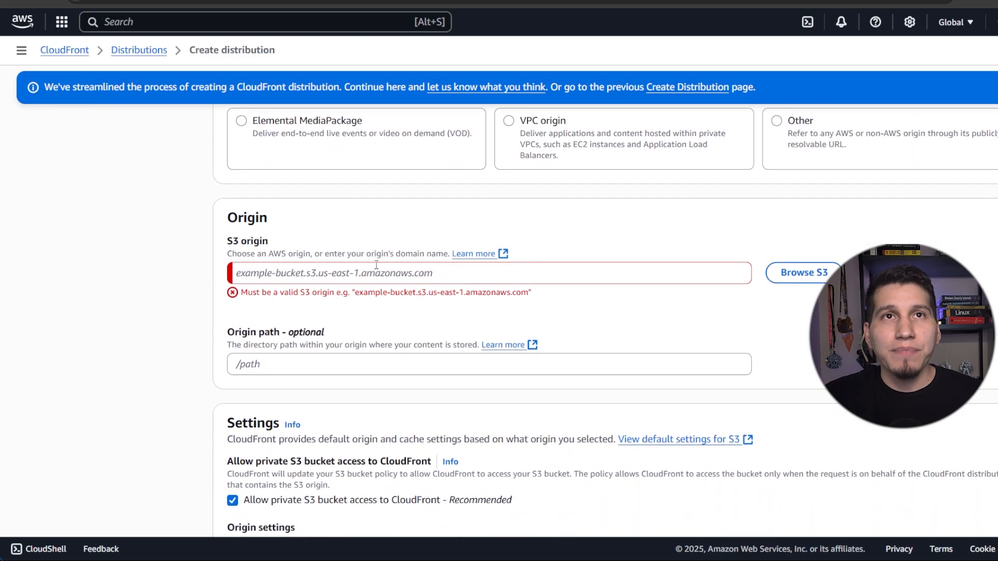
scroll(668, 319, "down", 1)
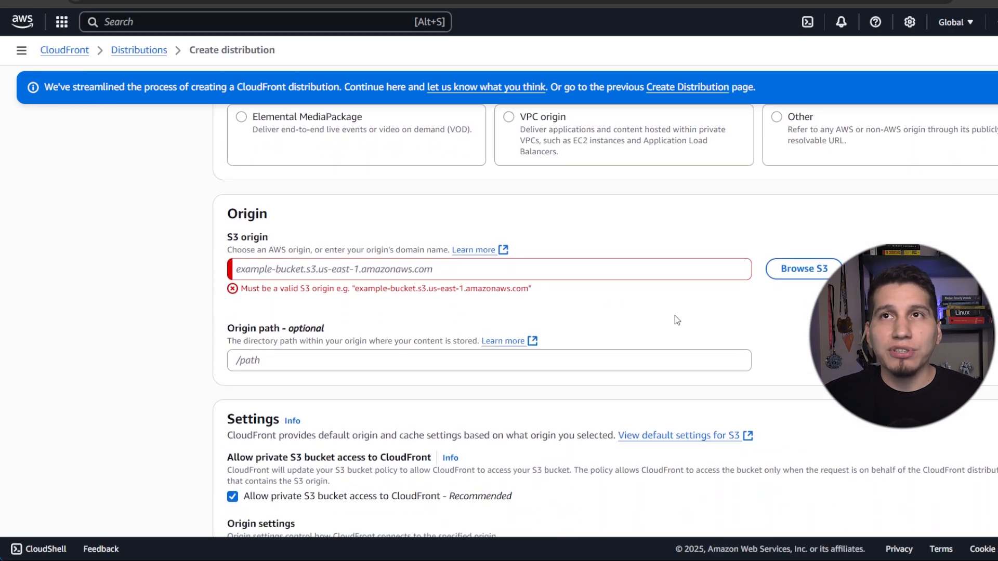
left_click(797, 234)
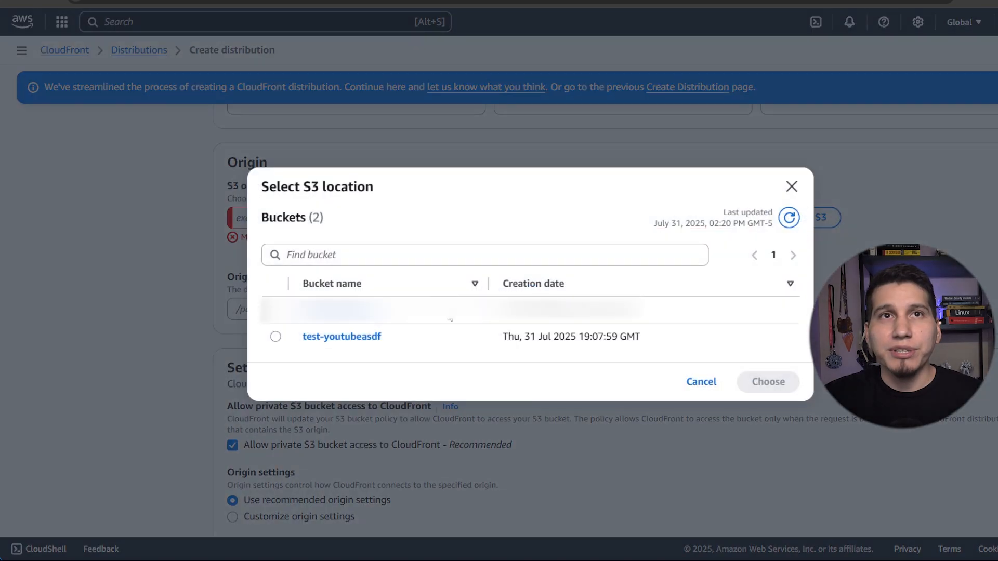
left_click(276, 337)
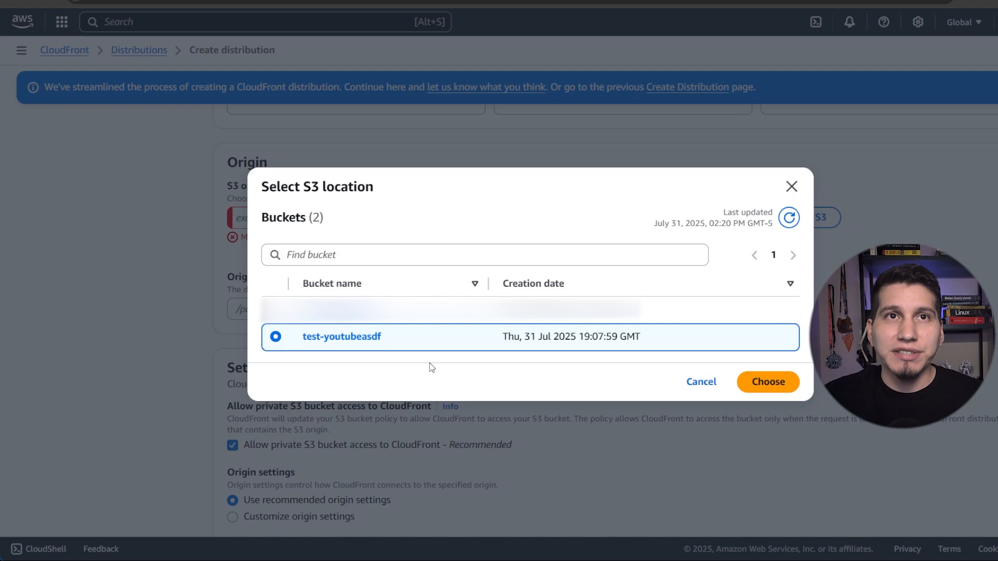
left_click(767, 384)
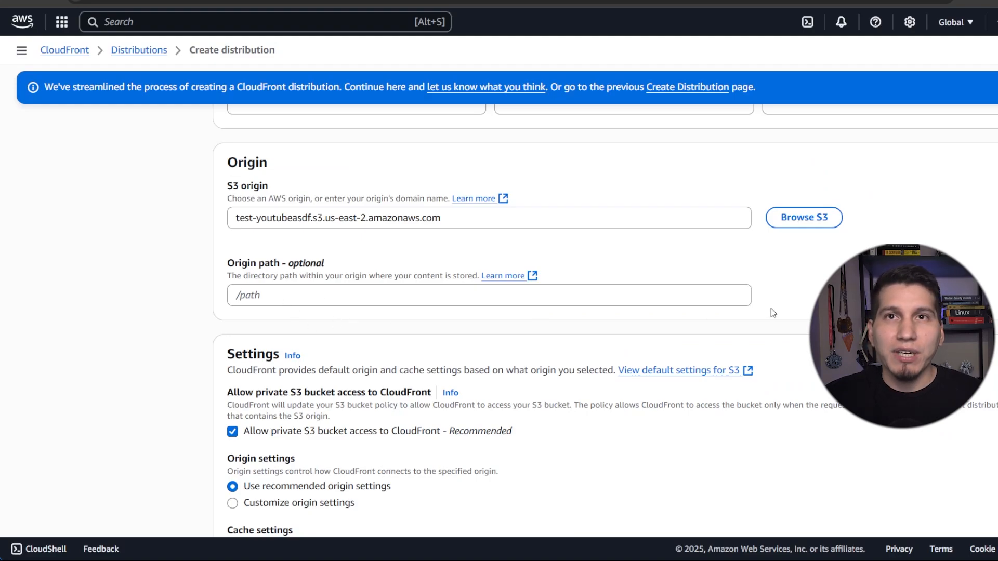
scroll(777, 322, "down", 2)
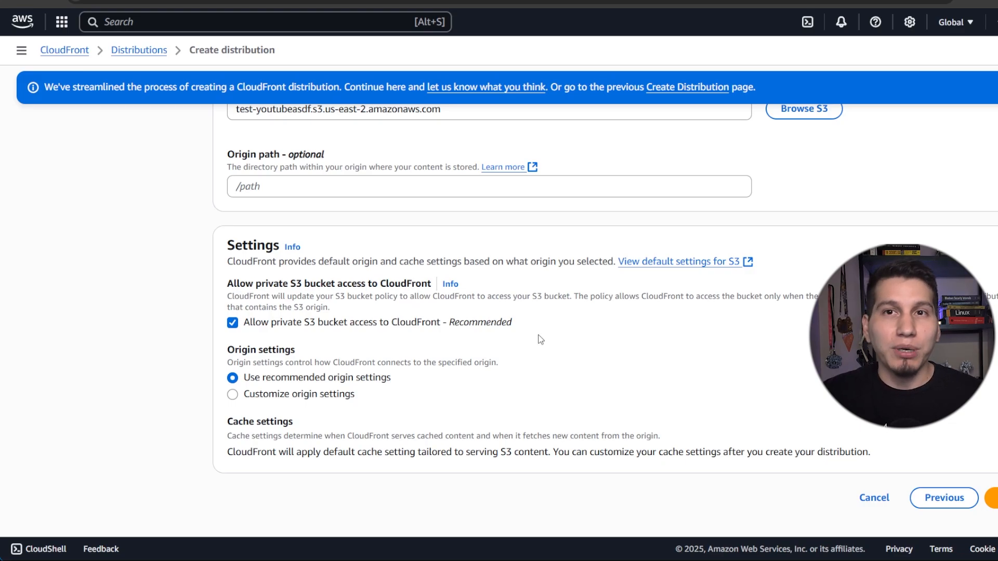
left_click(991, 497)
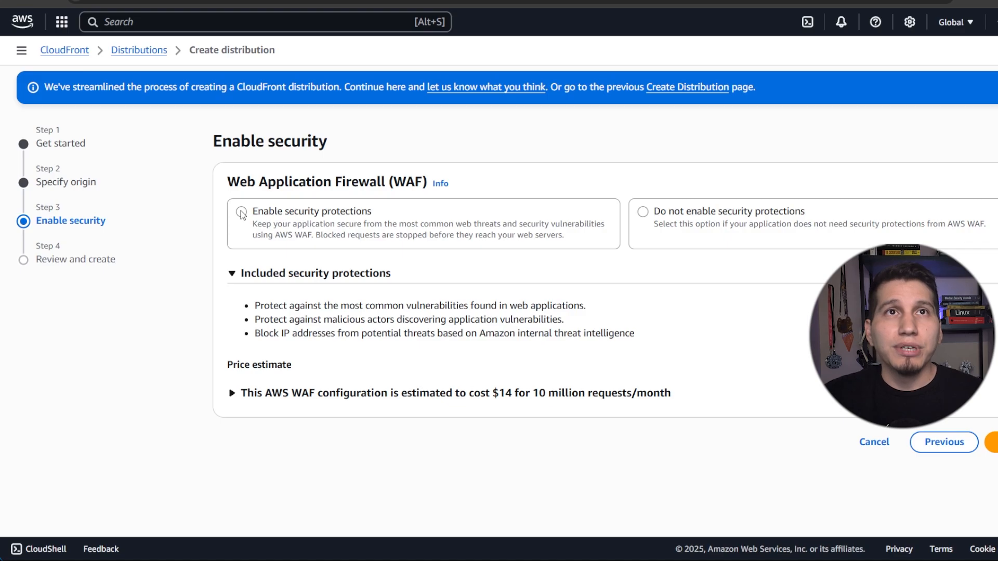
Enable the WAF security protections for the distribution and continue to the review
left_click(242, 212)
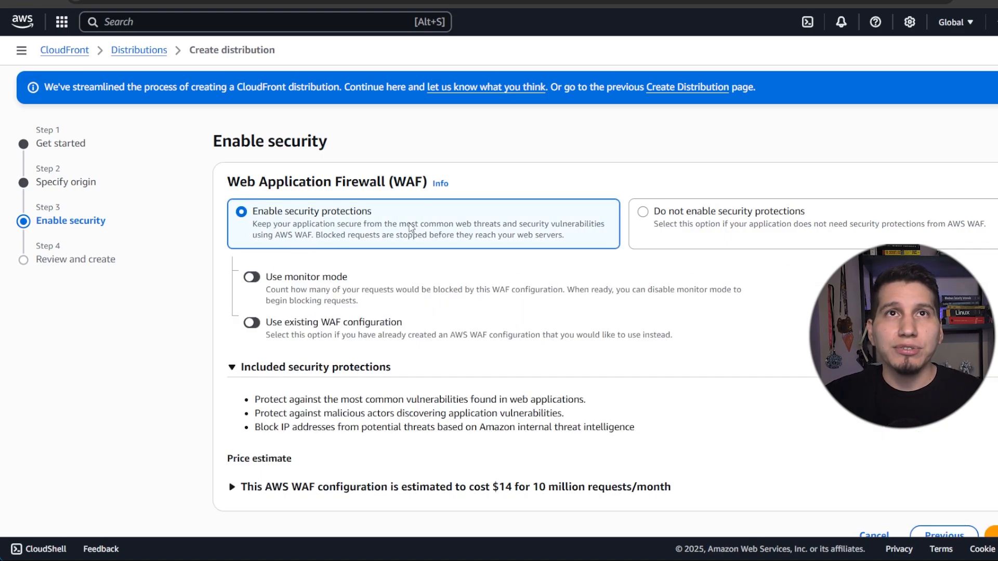
scroll(461, 227, "down", 1)
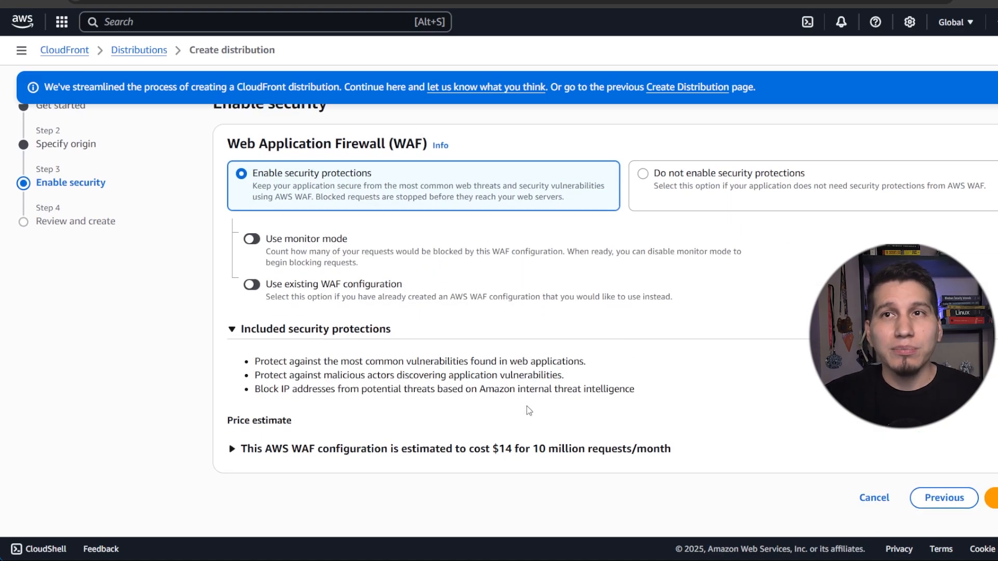
left_click(990, 497)
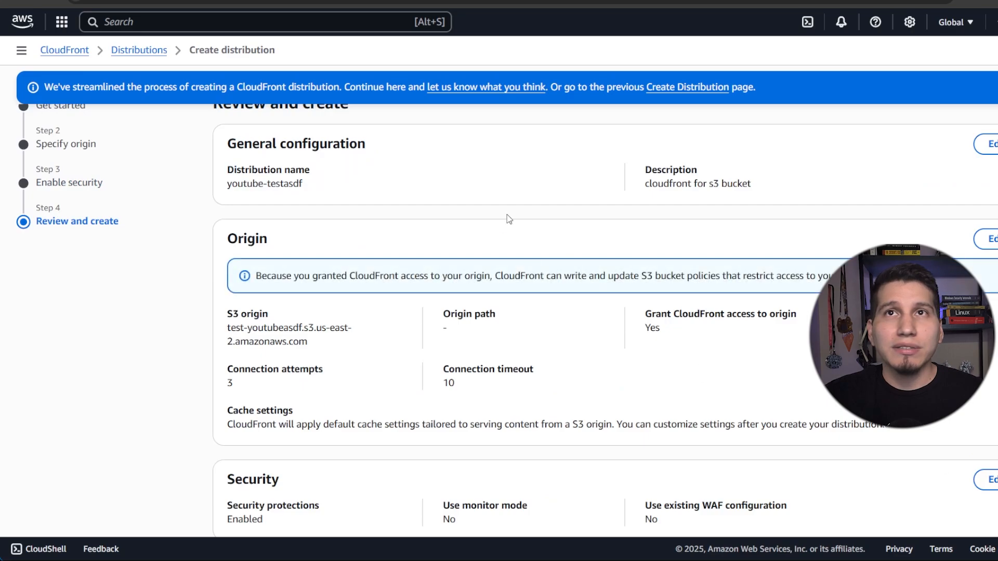
Review the distribution's origin and security configuration and create the distribution
scroll(513, 240, "down", 3)
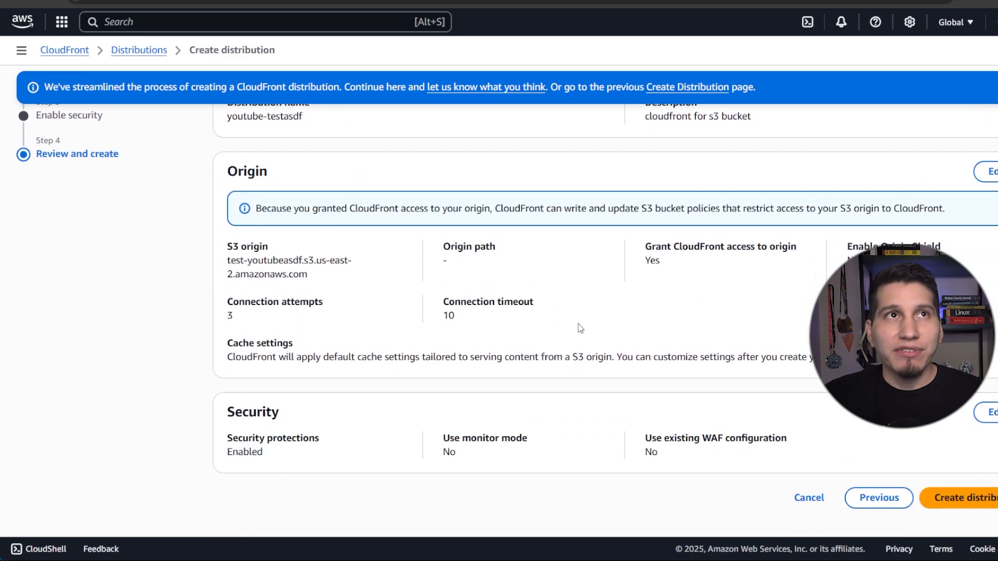
scroll(592, 328, "up", 1)
scroll(614, 348, "down", 1)
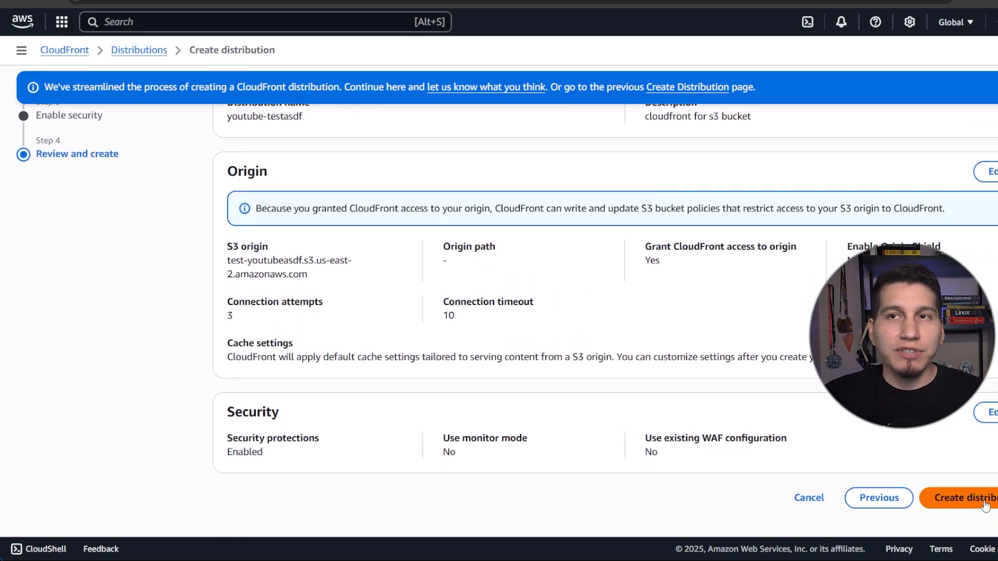
left_click(984, 503)
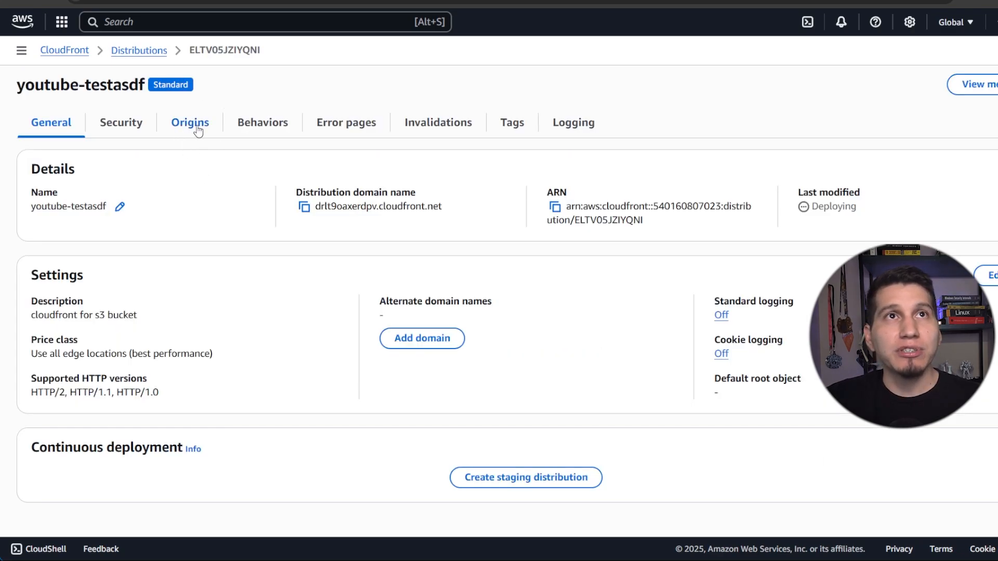
Check the origin assigned to the youtube-testasdf distribution and view its behaviors
left_click(192, 129)
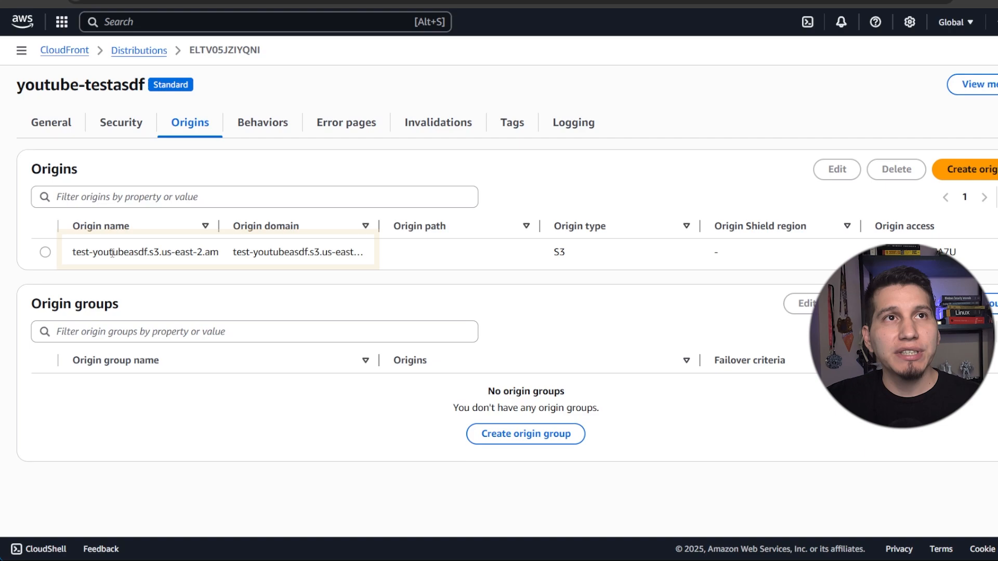
left_click_drag(93, 252, 213, 250)
left_click(225, 272)
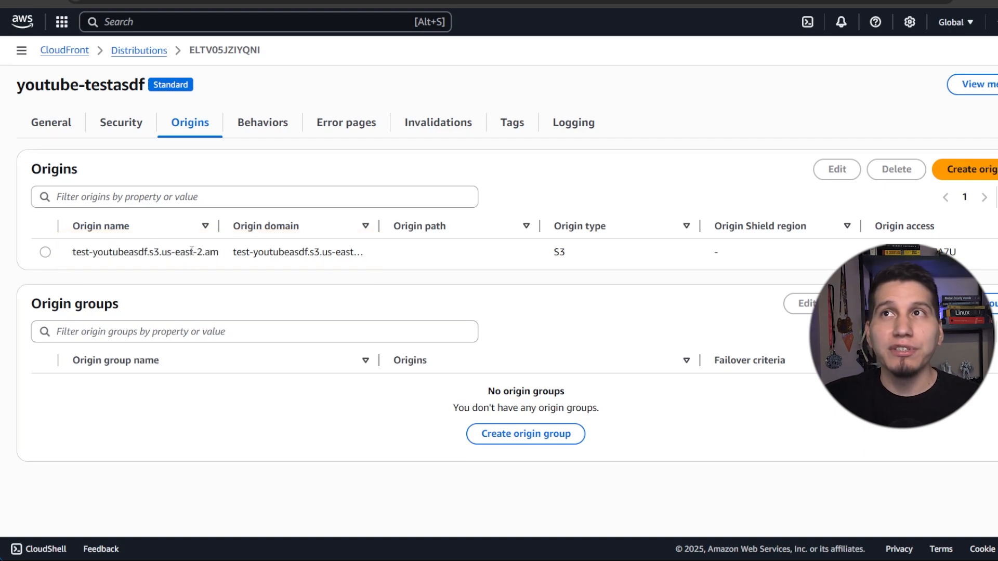
left_click(254, 129)
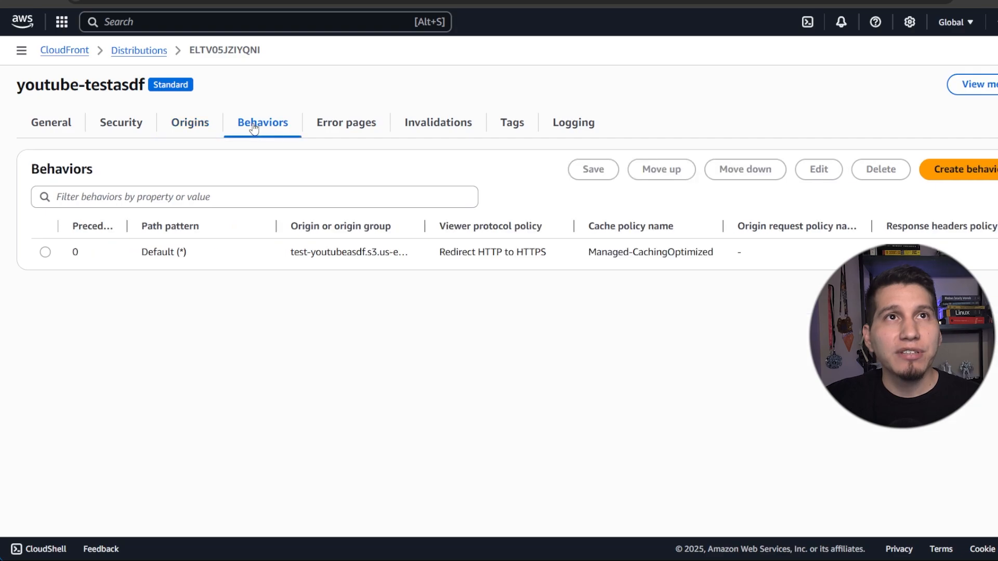
Switch to the AWS WAF IP sets and set their region to Global (CloudFront)
left_click(47, 129)
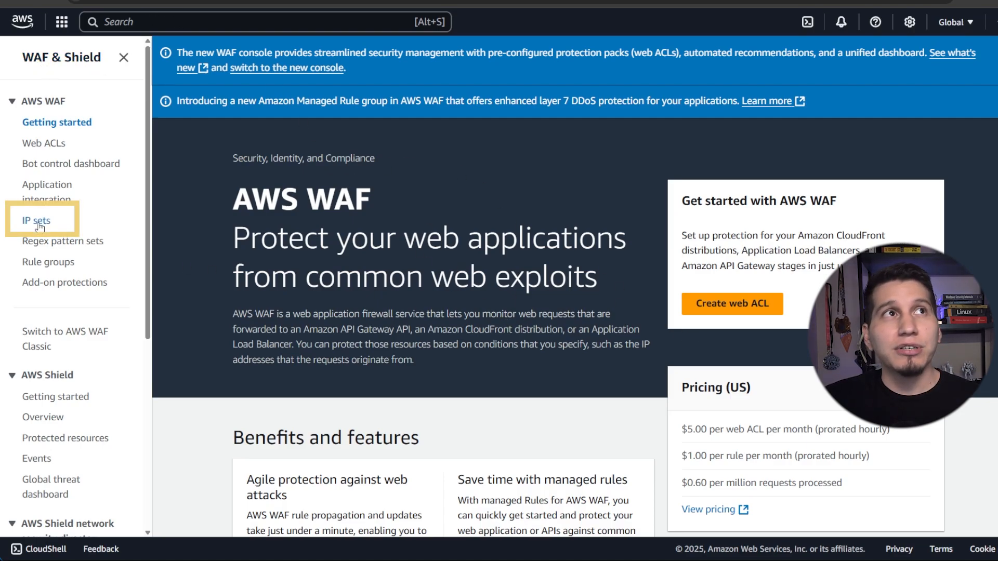
left_click(124, 57)
left_click(14, 49)
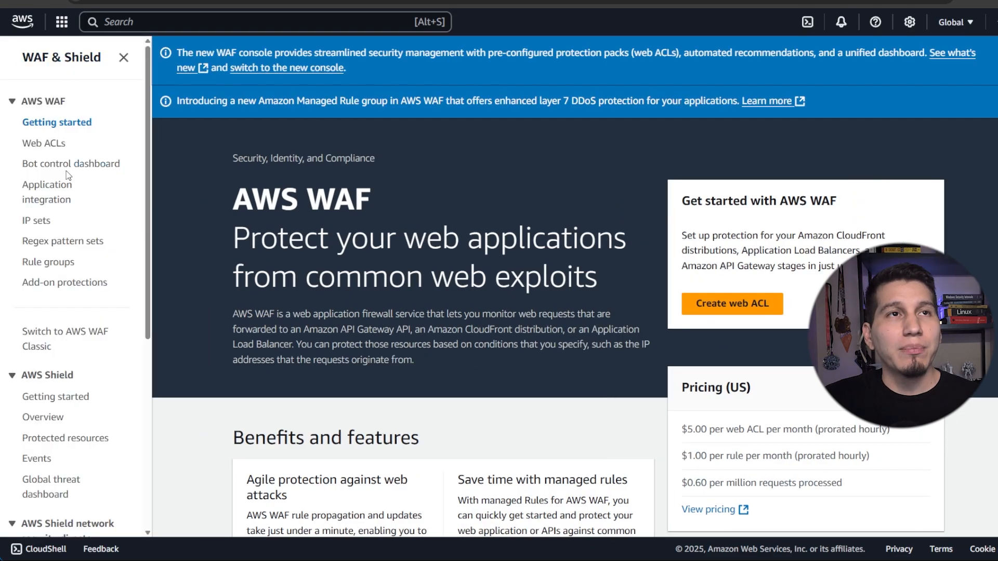
left_click(35, 223)
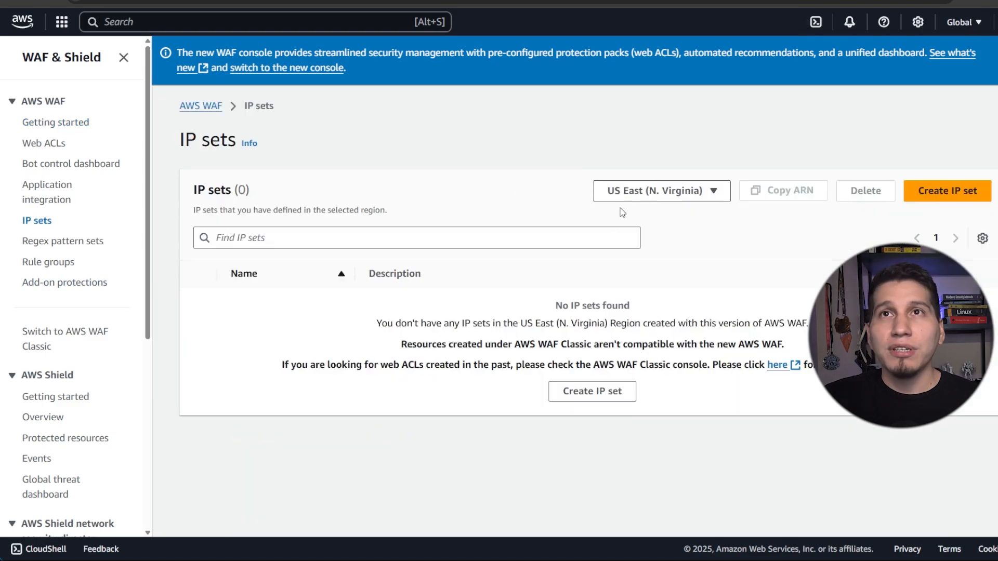
left_click(705, 194)
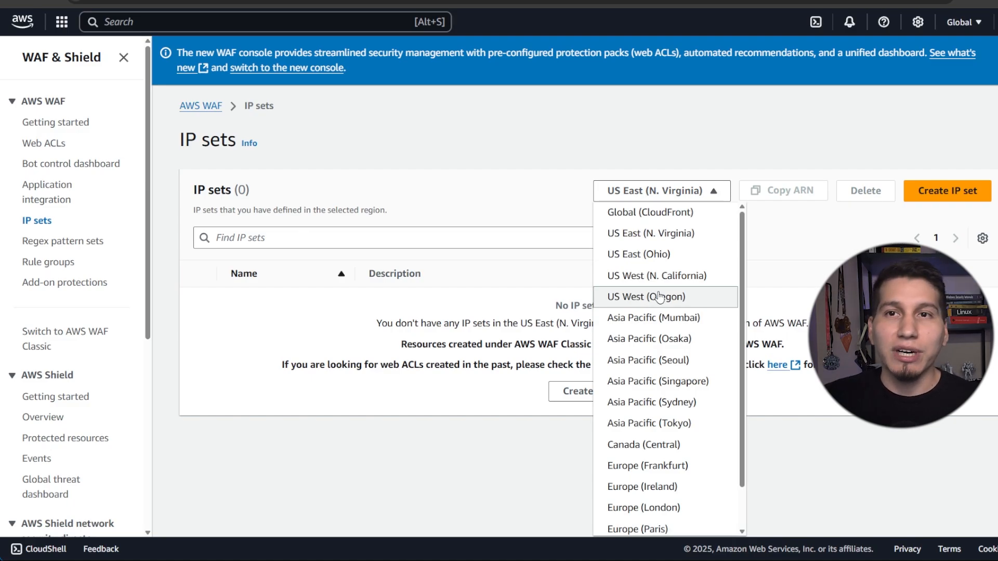
left_click(649, 213)
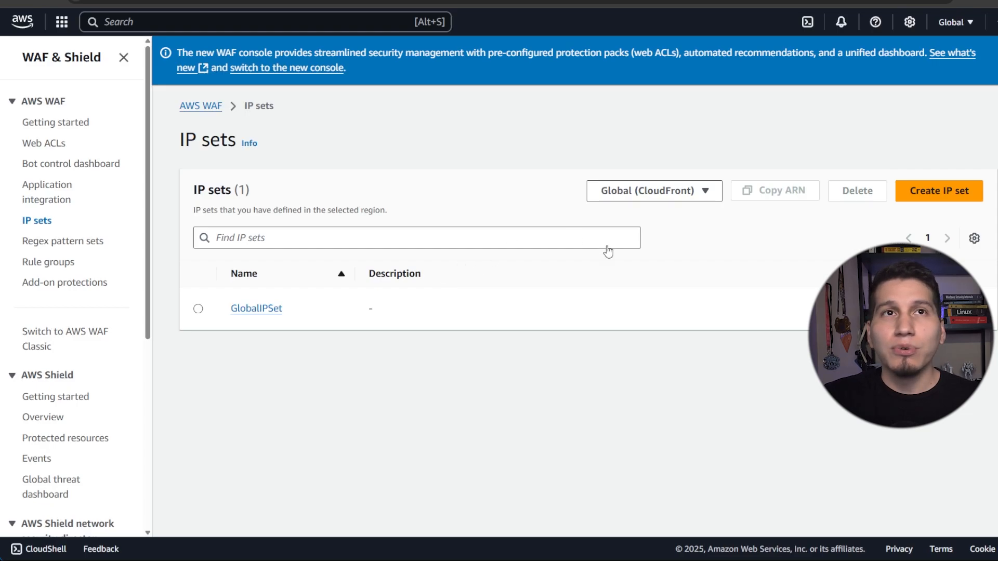
Start a new IP set named youtube-test with the description "IPs for youtube video"
left_click(940, 192)
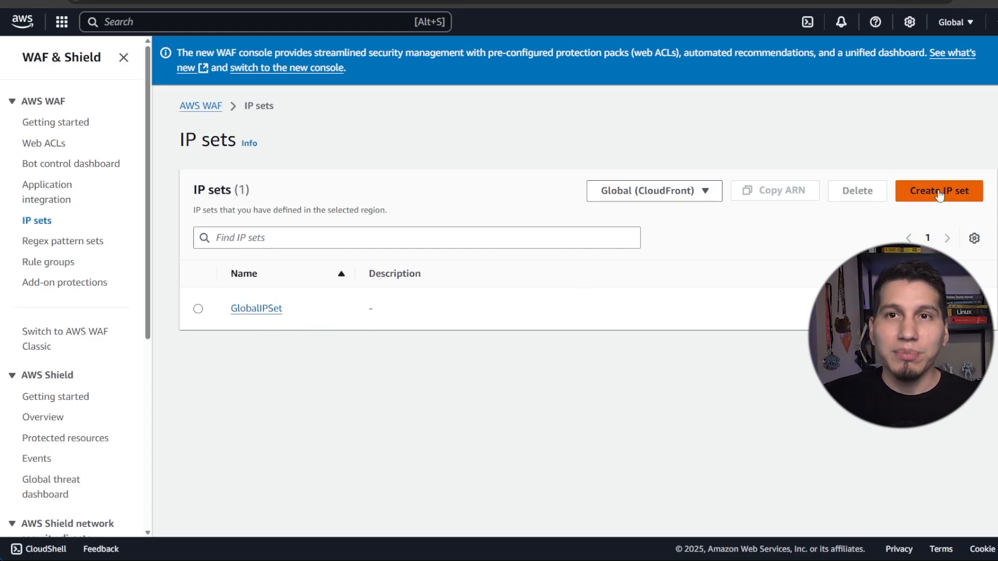
scroll(524, 288, "down", 2)
scroll(524, 288, "down", 1)
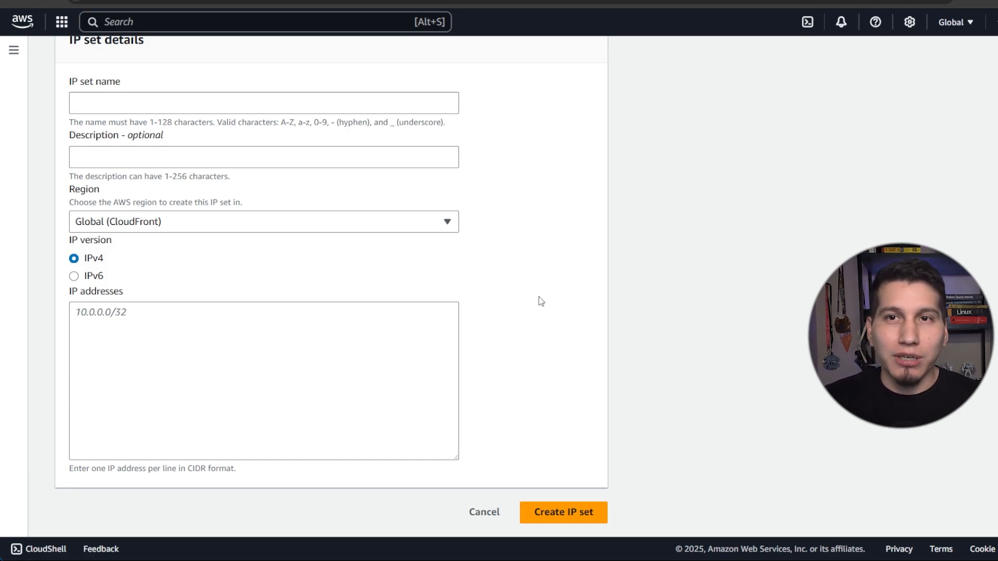
type("you")
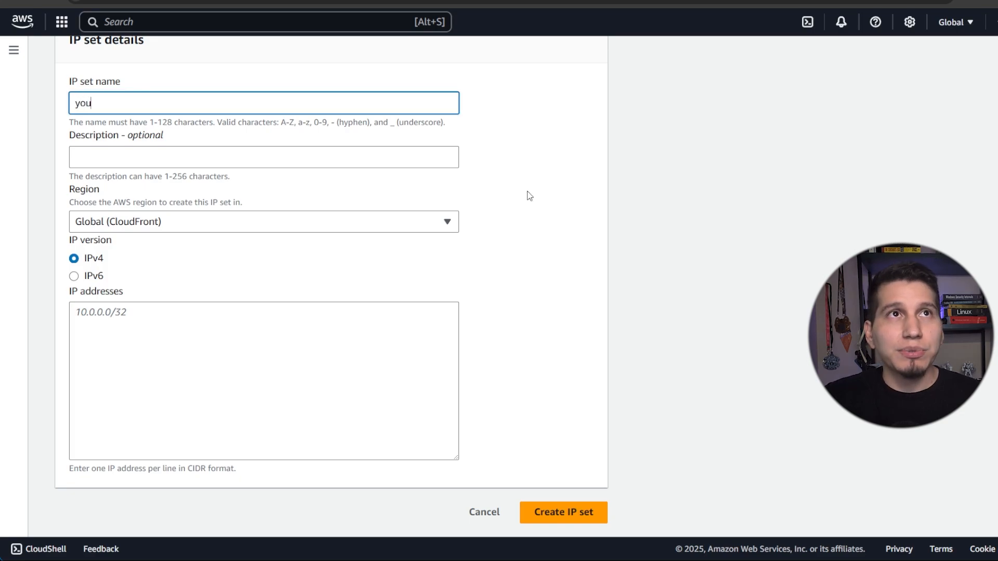
type("tube-")
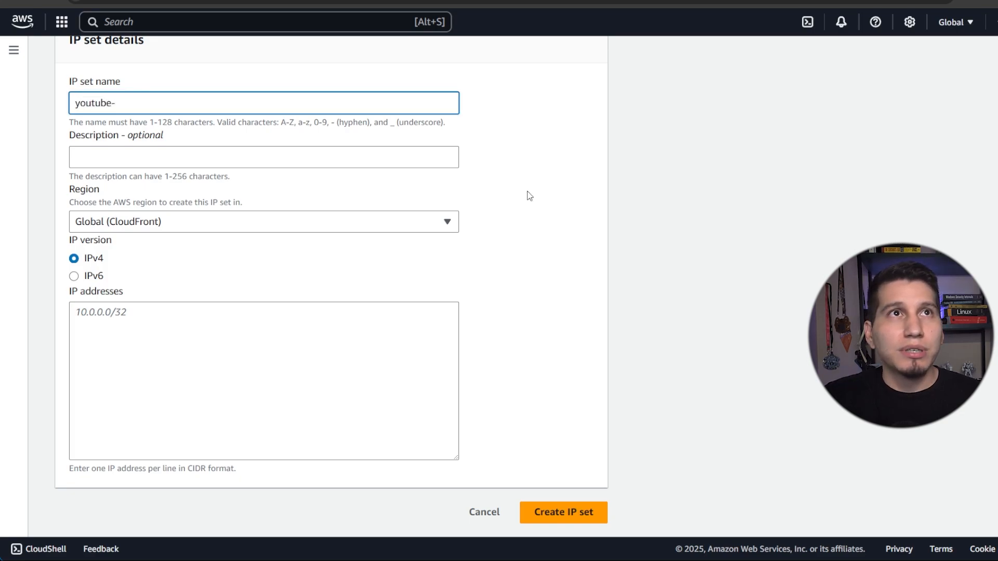
type("test")
key("Tab")
type("IPs ")
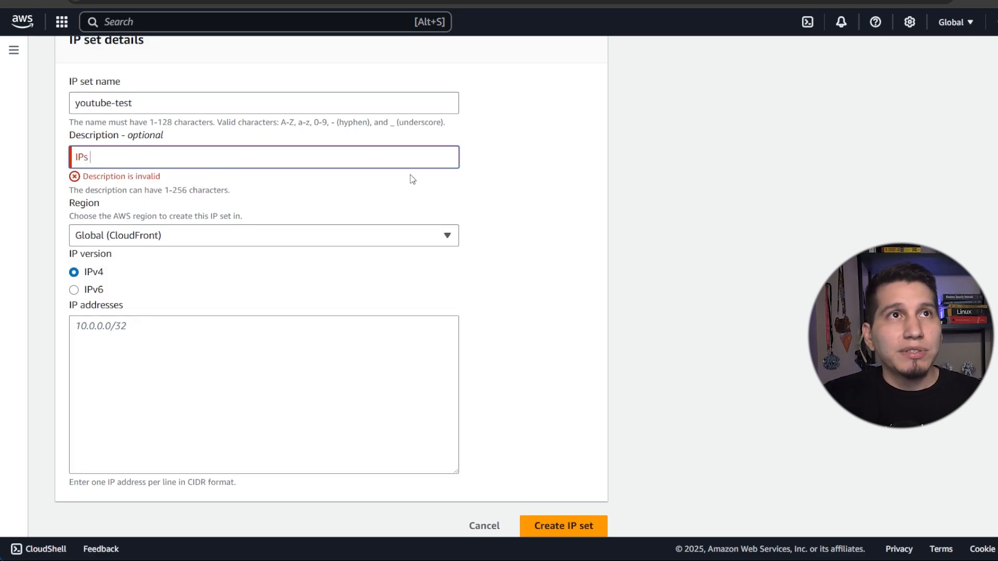
type("for youtube video")
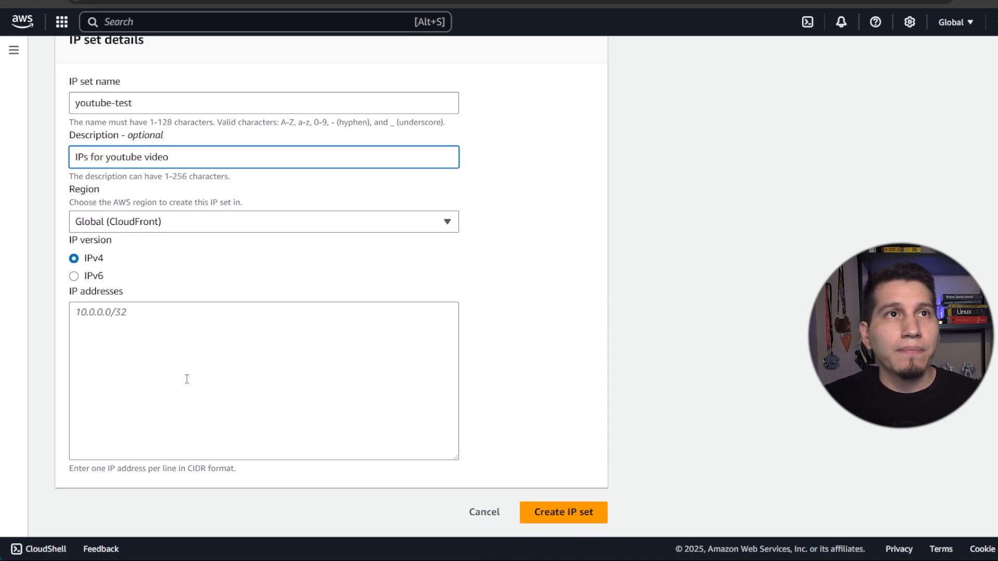
Enter 3.12.83.17/32 as the IP set's IPv4 address and create the IP set
left_click(140, 315)
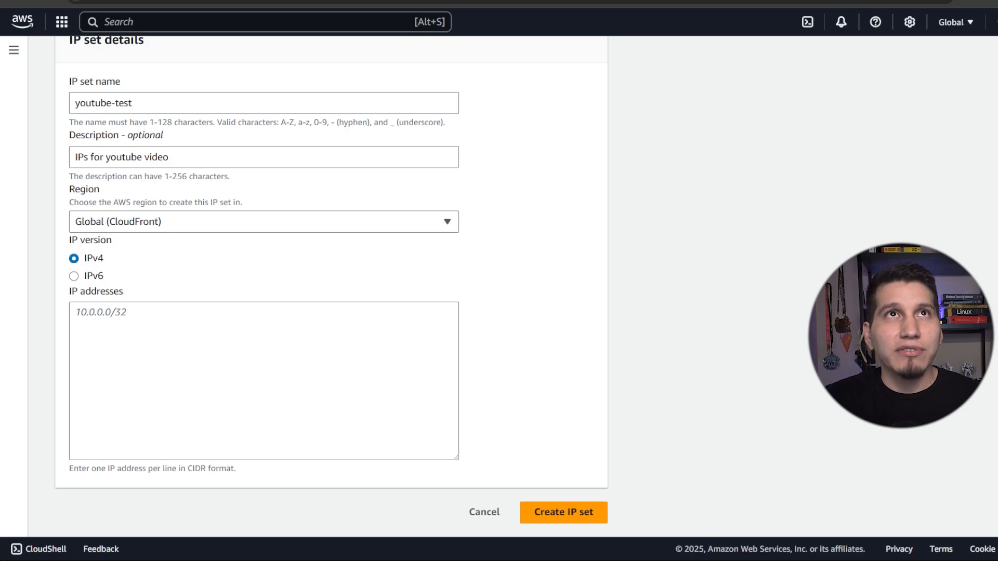
left_click(130, 311)
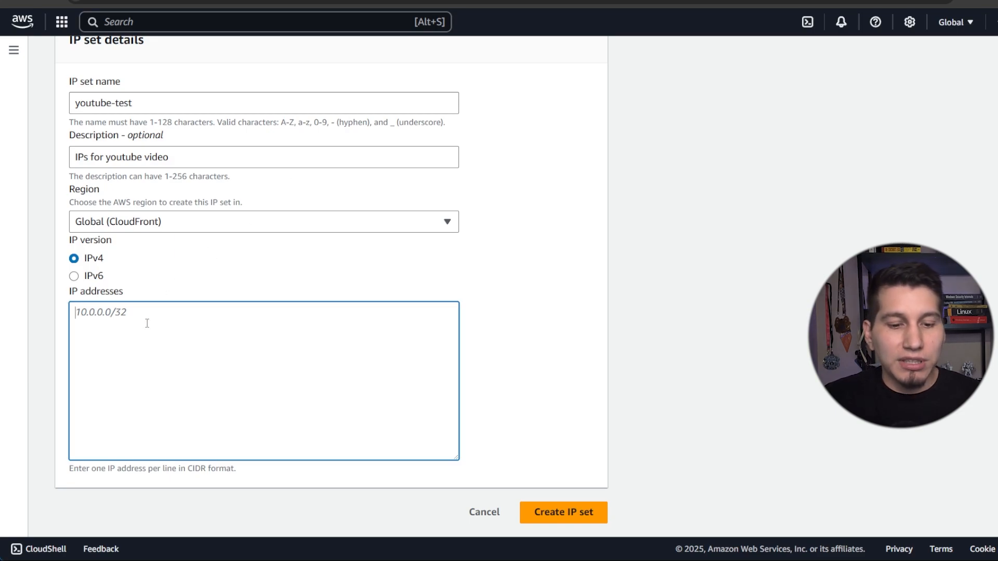
type("3.12.83.17/")
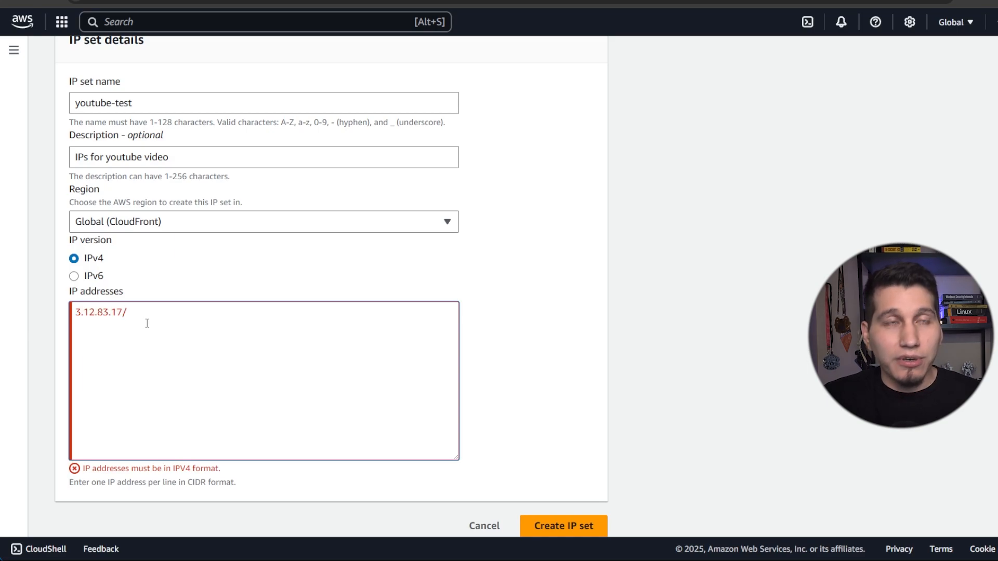
type("32")
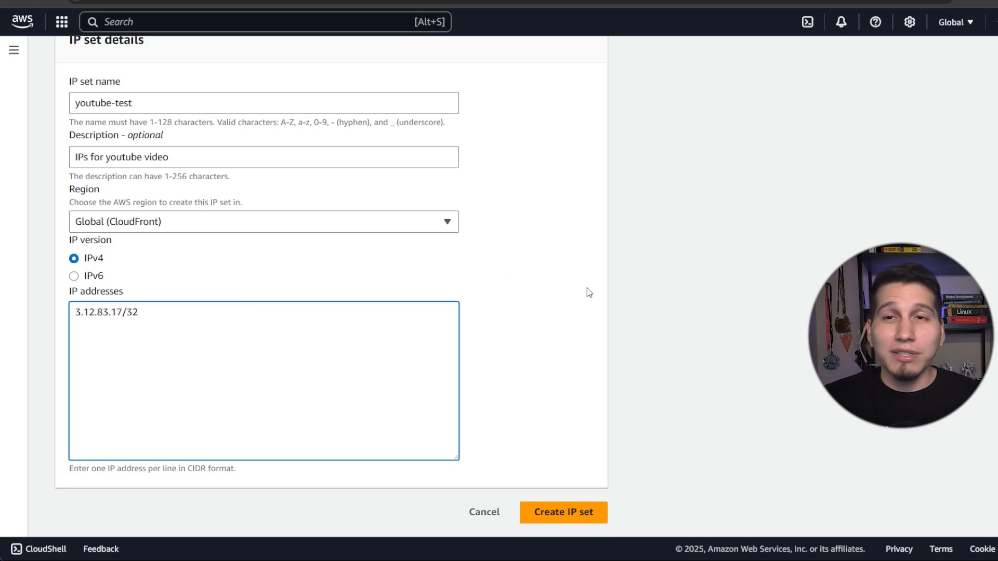
left_click(647, 287)
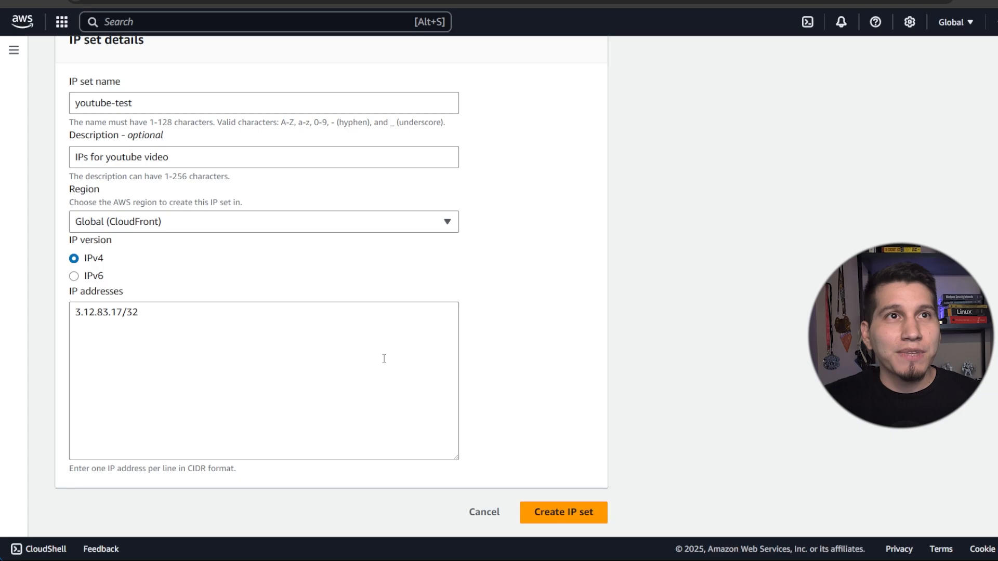
left_click(557, 515)
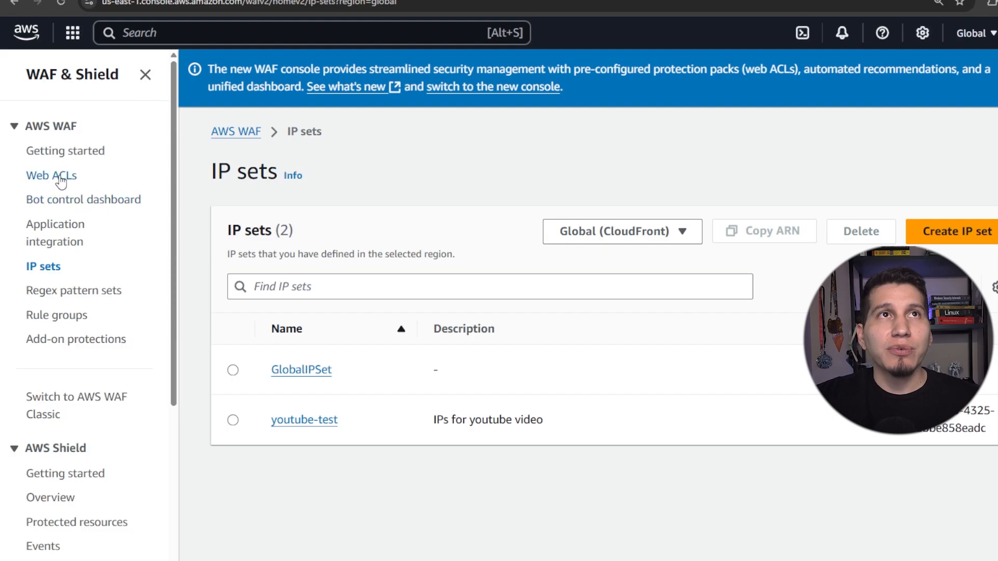
Open the WAF web ACLs list for the Global (CloudFront) region
left_click(61, 180)
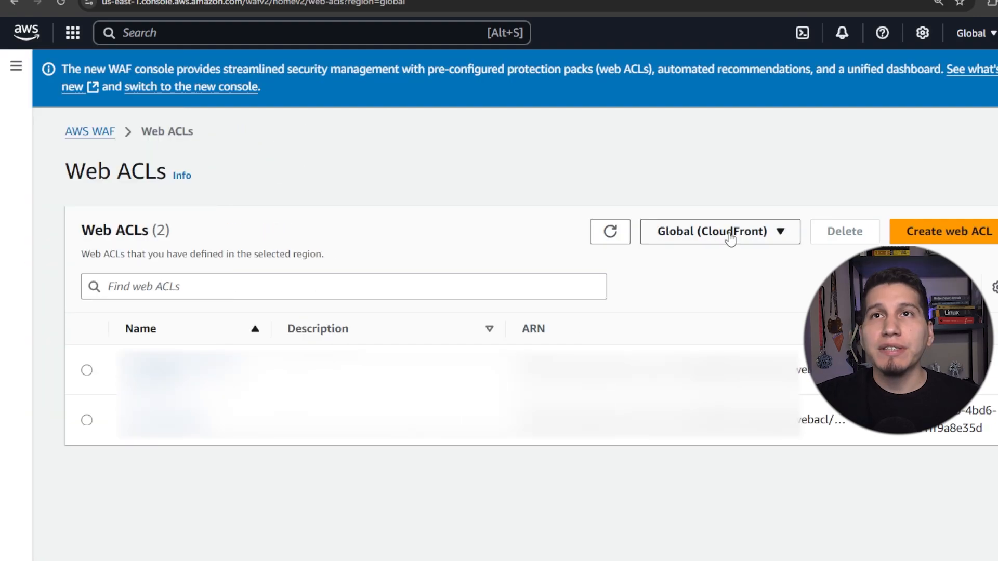
left_click(730, 238)
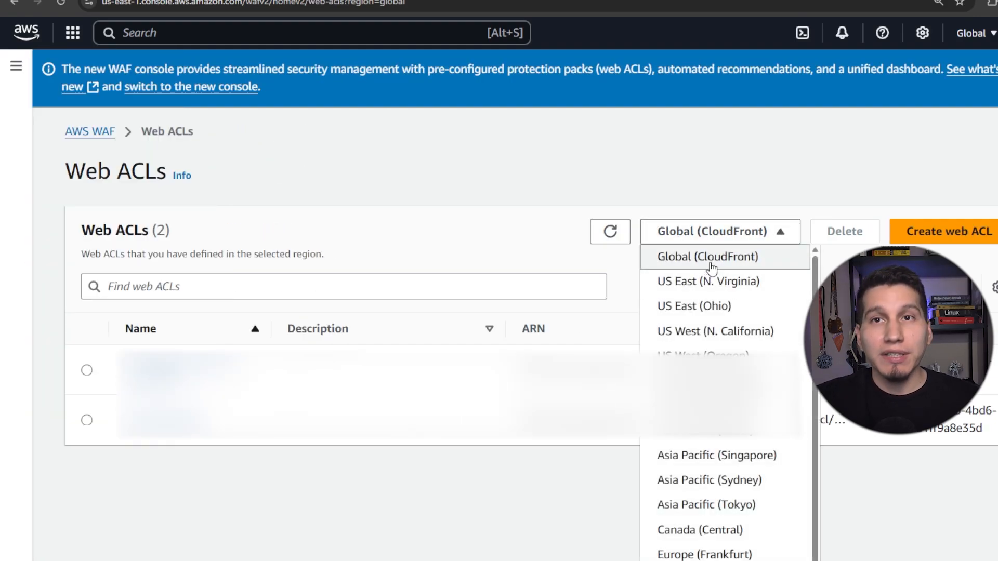
left_click(710, 265)
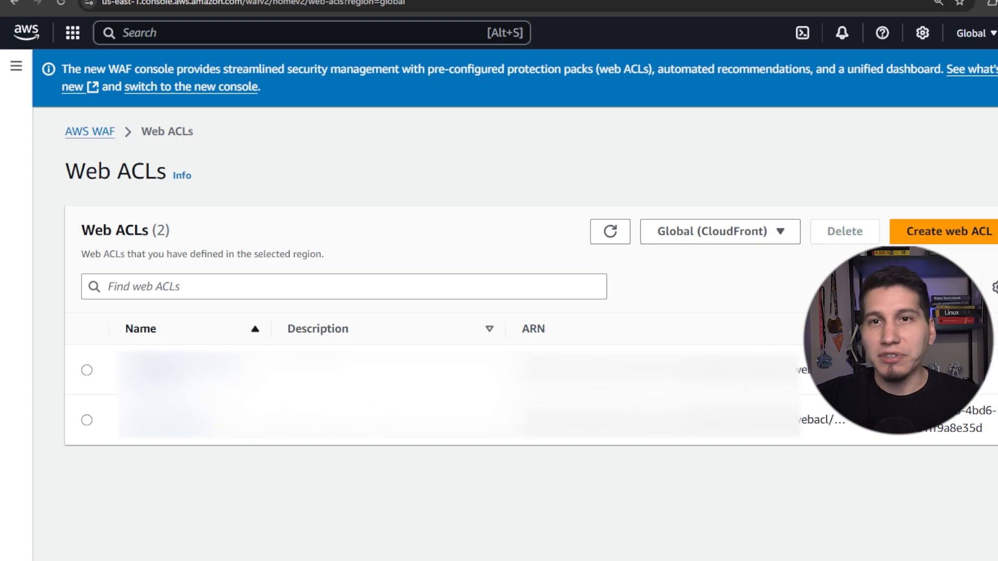
Start a web ACL for global resources named webacl-youtube with the description "webacl youtube"
left_click(931, 233)
scroll(424, 319, "down", 3)
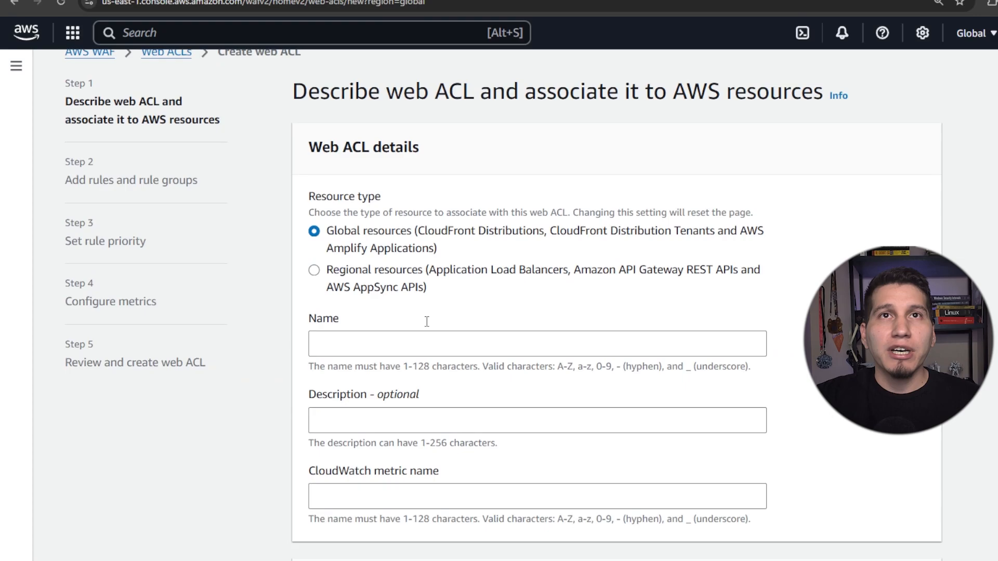
left_click(481, 235)
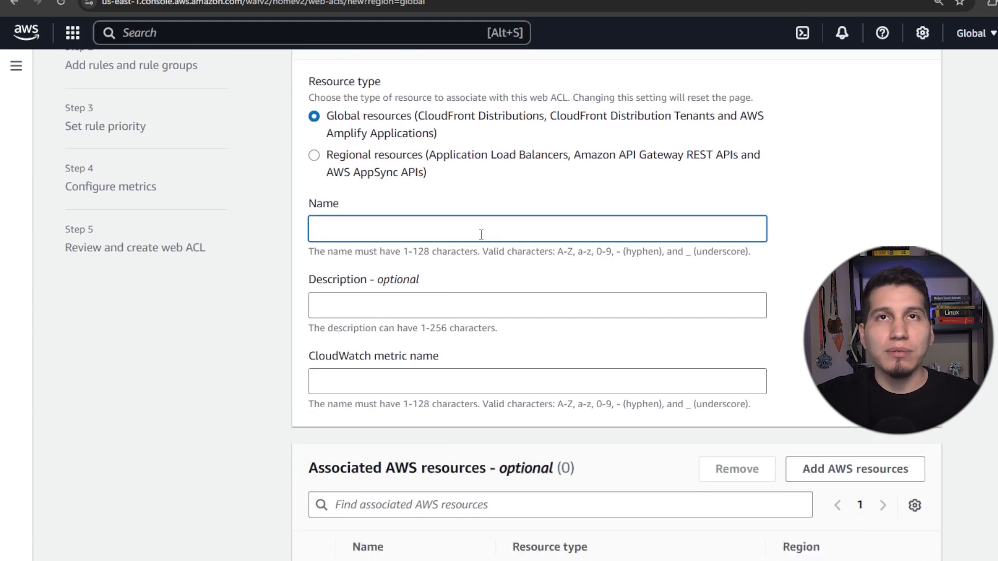
type("webacl-youtube")
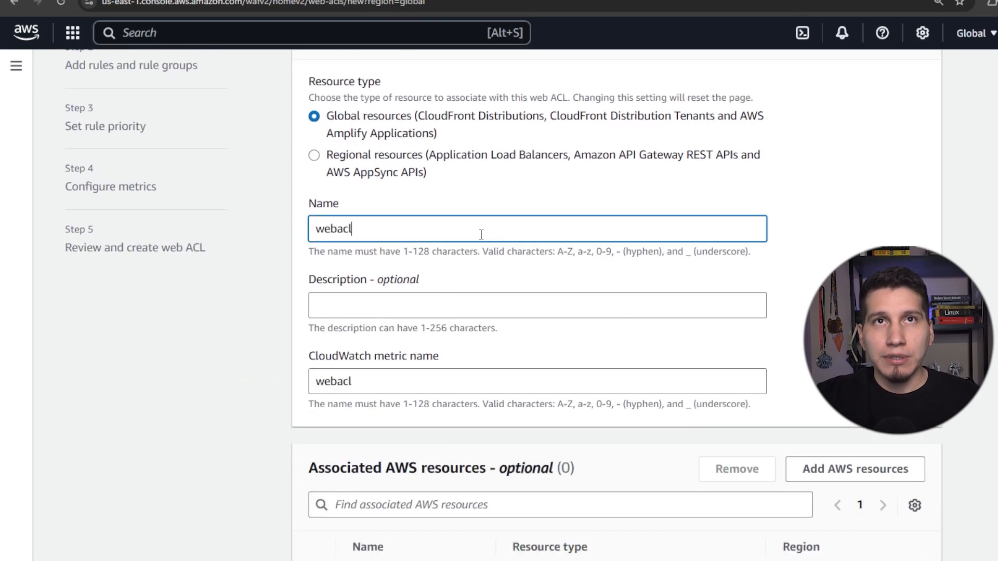
key("Tab")
type("webacl youtube")
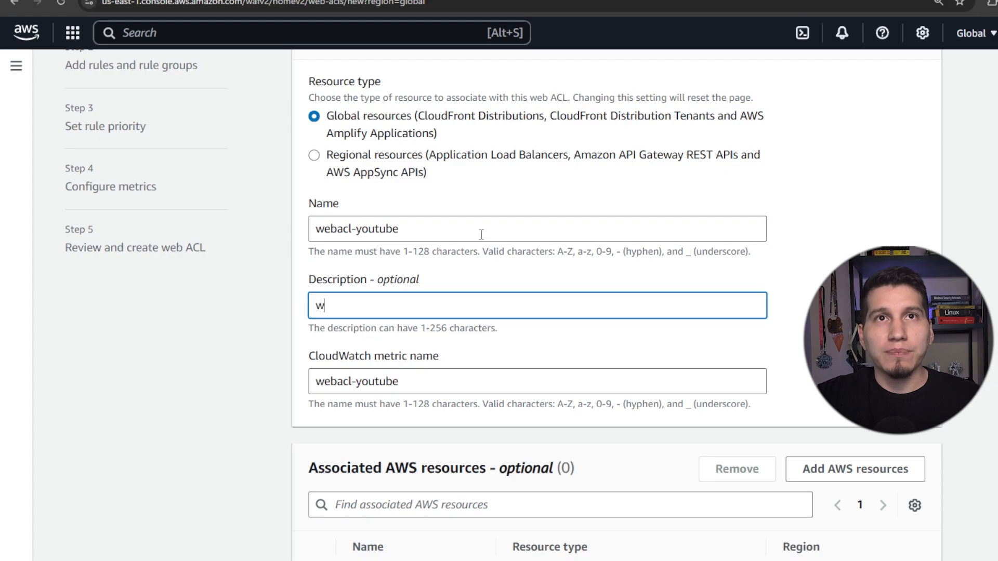
Associate the "cloudfront for s3 bucket" distribution with the web ACL, checking its domain name in CloudFront, and continue to the rules
scroll(763, 276, "down", 4)
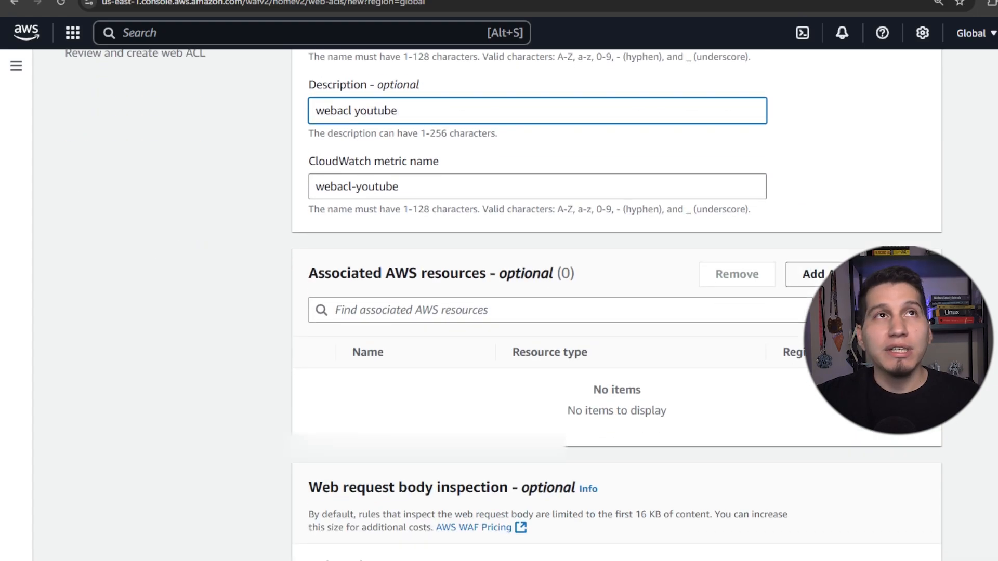
left_click(833, 283)
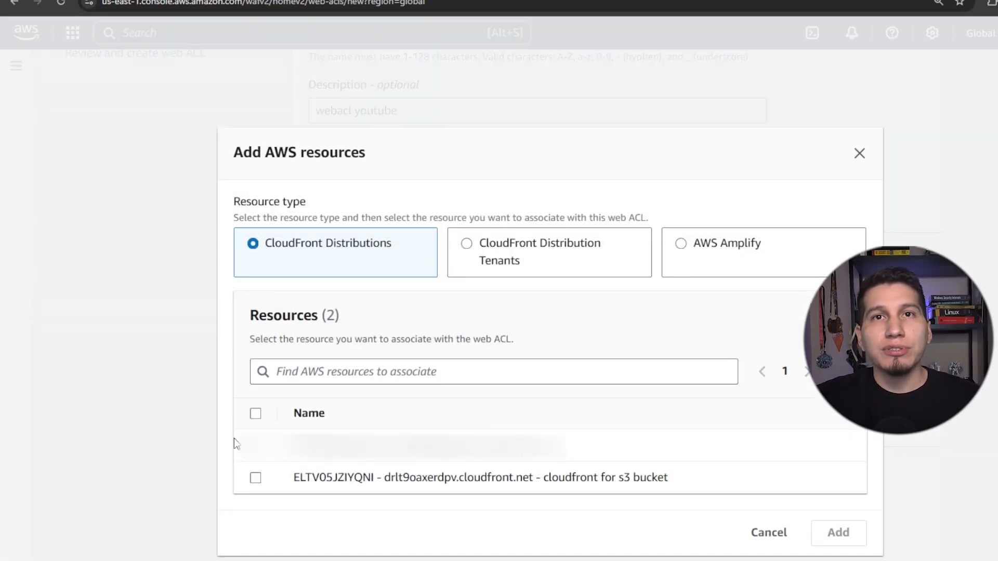
left_click(255, 478)
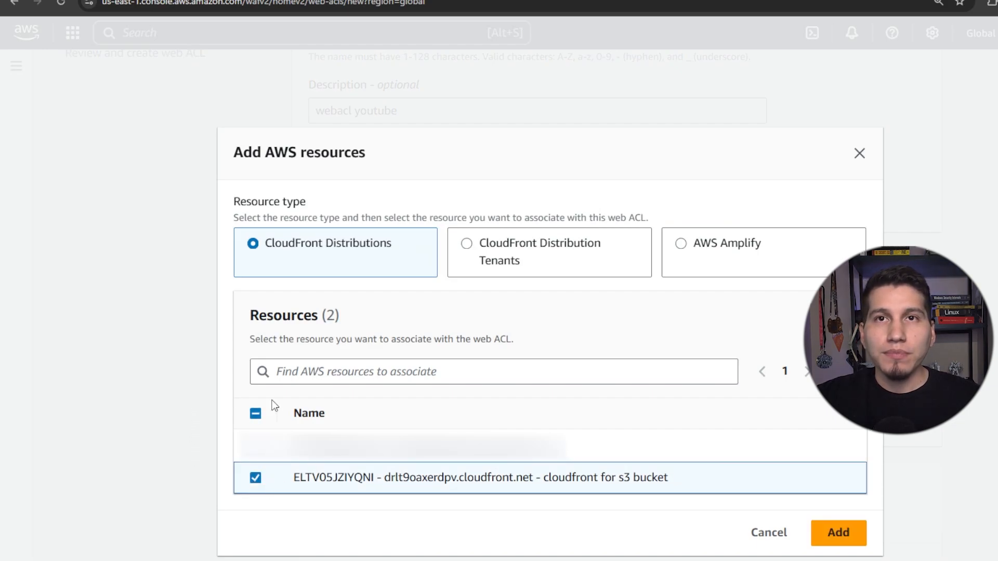
double_click(578, 477)
left_click_drag(610, 477, 666, 477)
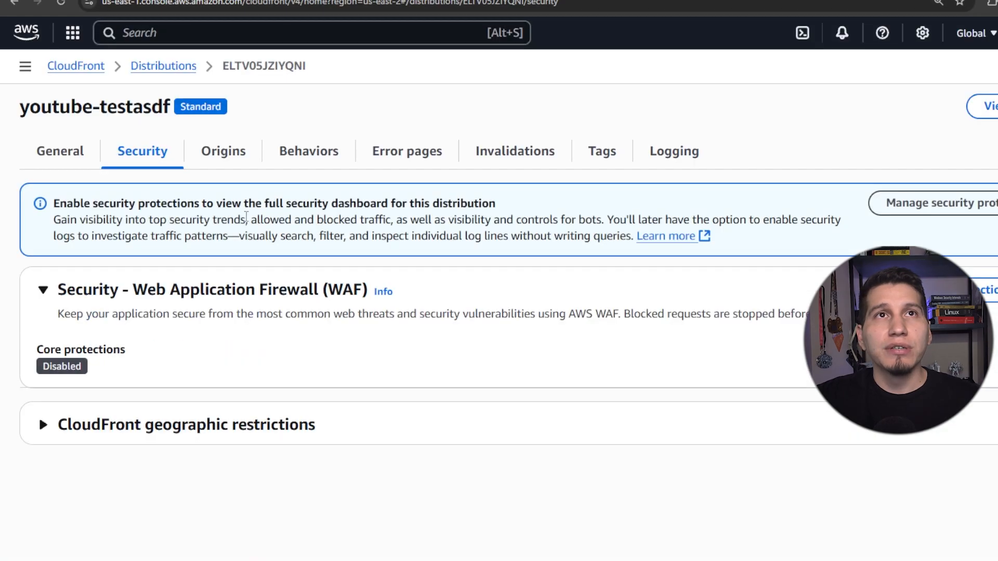
left_click(61, 159)
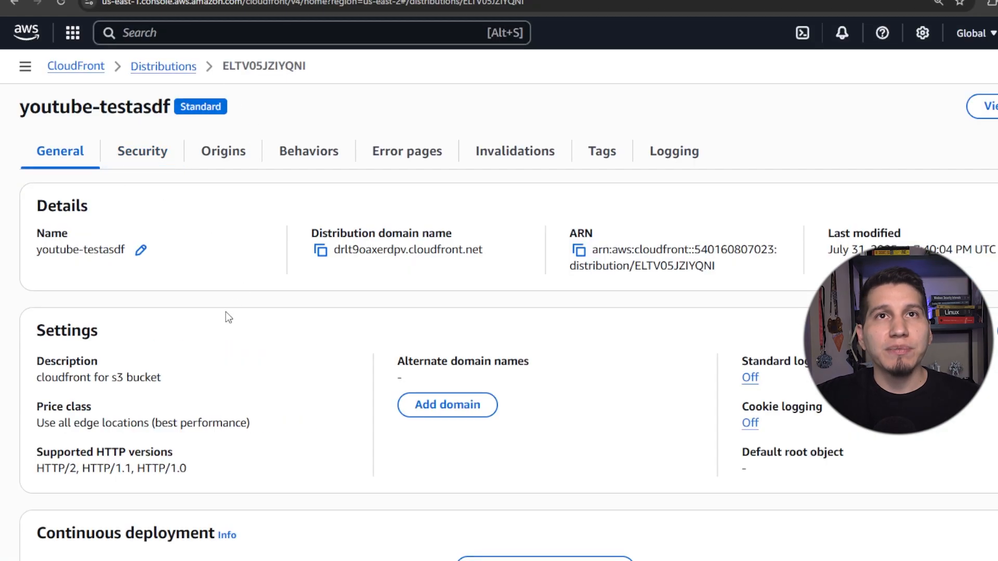
left_click_drag(339, 250, 414, 255)
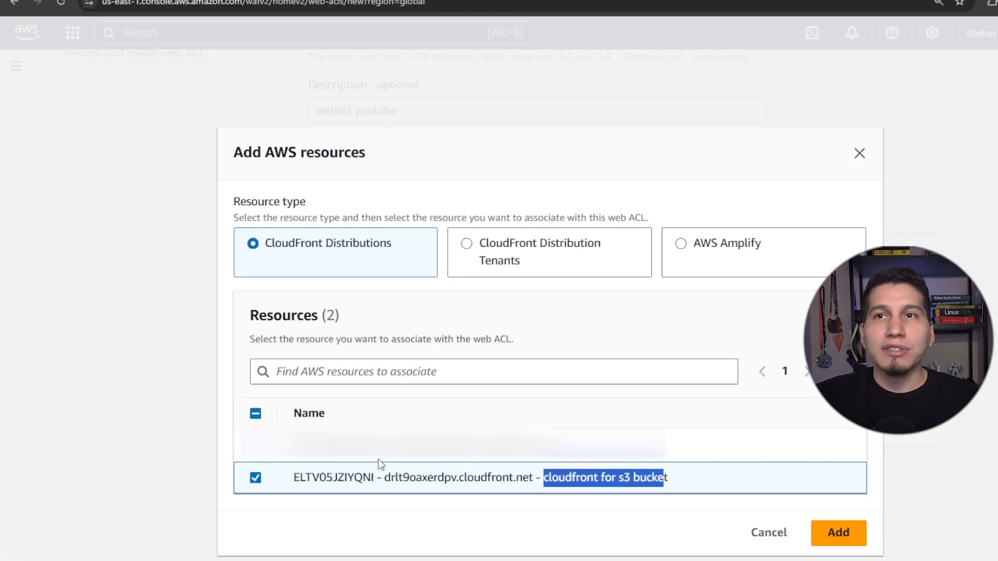
left_click(834, 535)
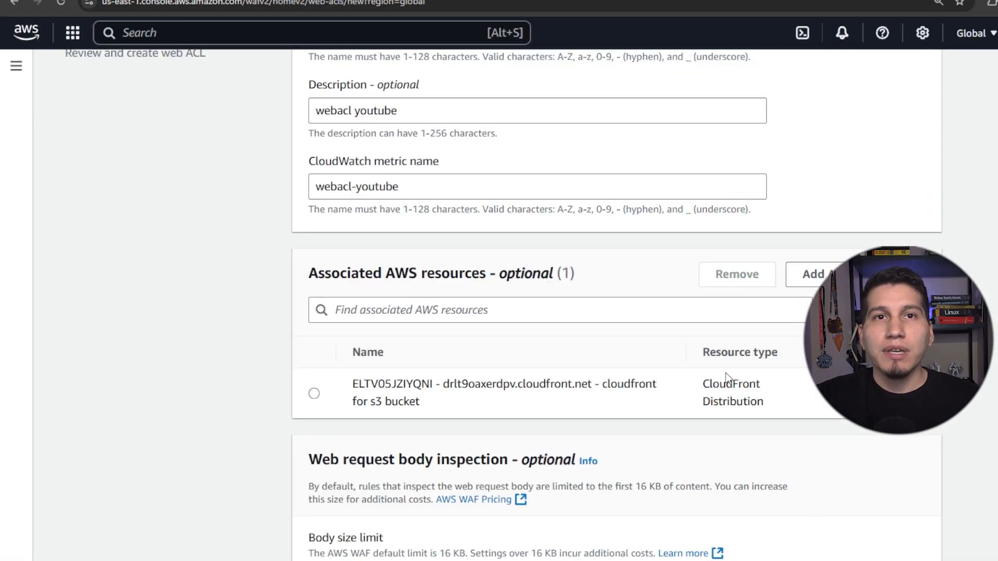
scroll(245, 345, "down", 5)
left_click(912, 482)
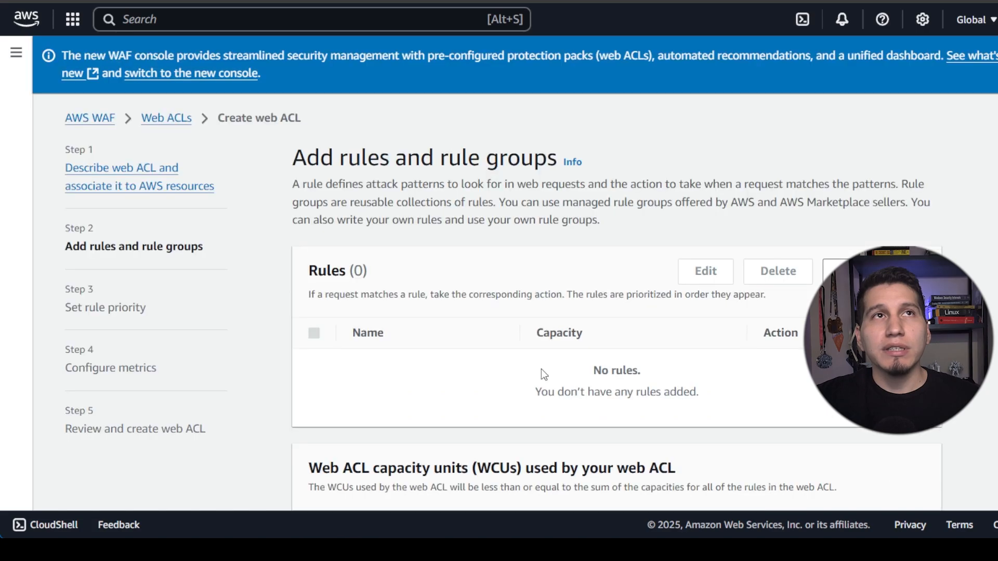
Start adding an own rule of type IP set to the web ACL and name it ipset-youtube
left_click(902, 280)
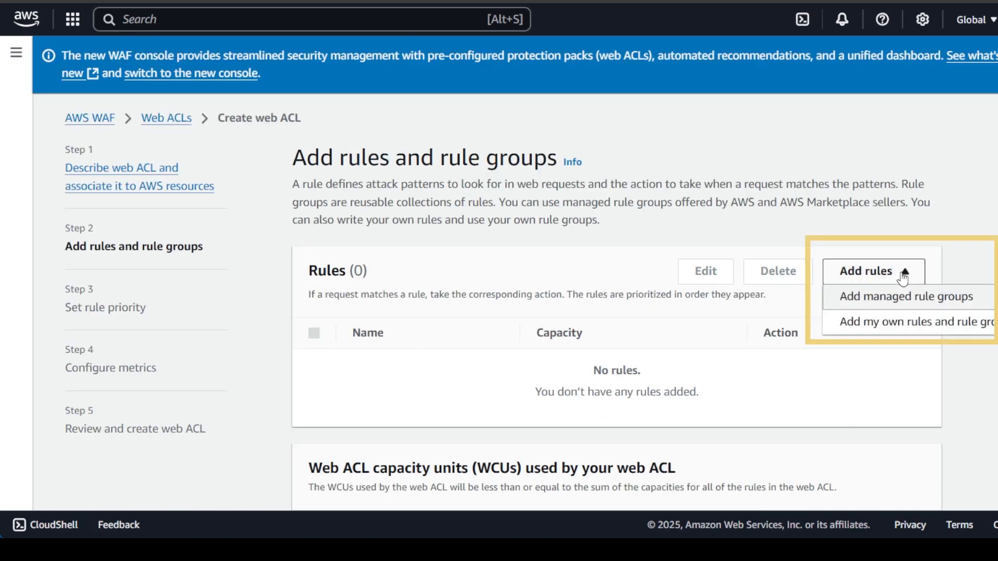
left_click(884, 328)
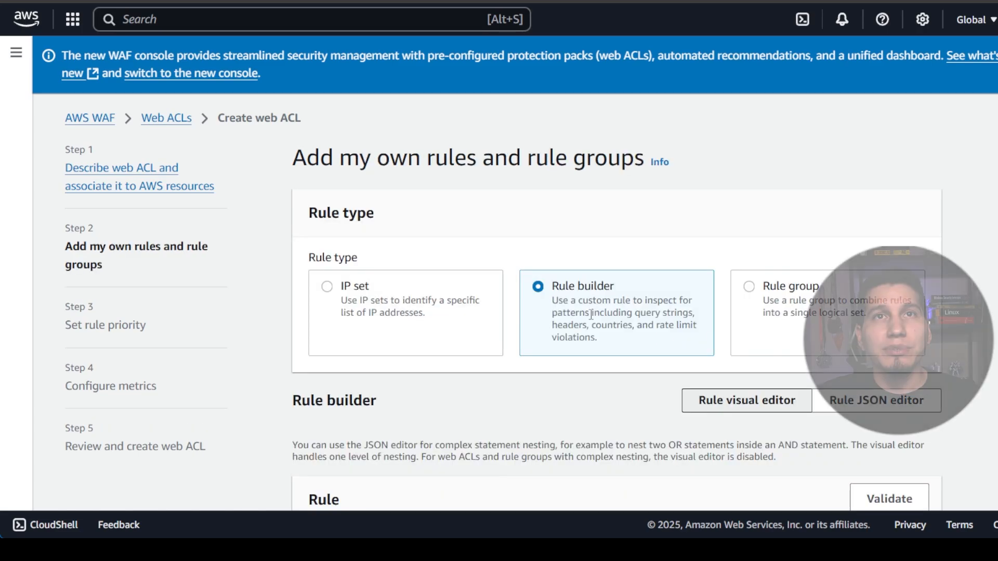
left_click(328, 289)
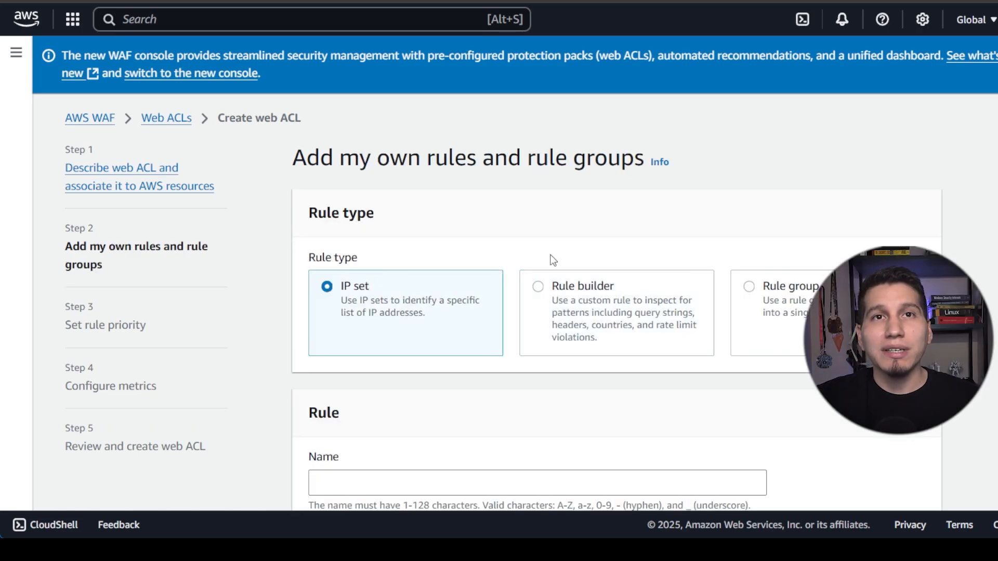
scroll(572, 250, "down", 5)
left_click(469, 219)
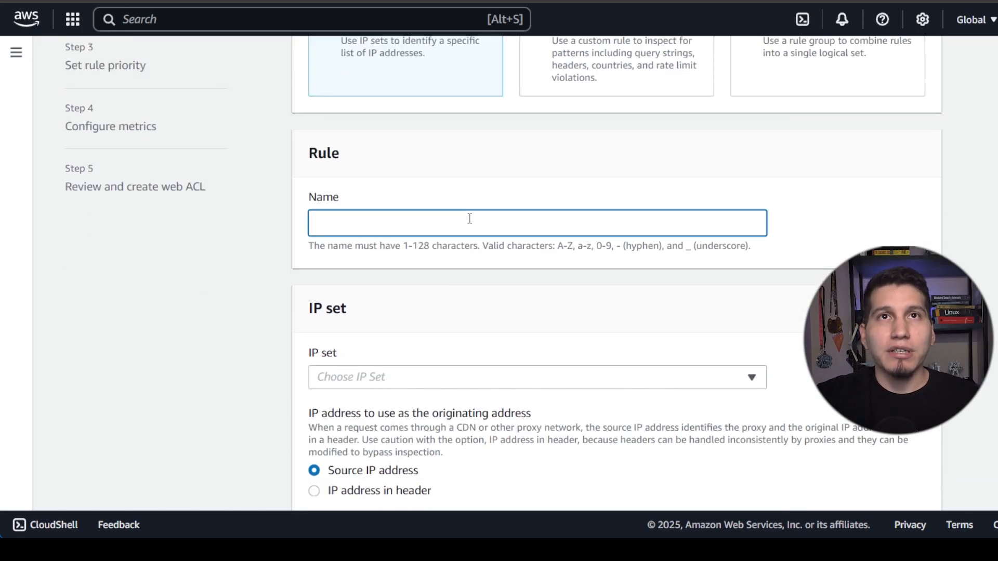
type("ipset-youtube")
Use the youtube-test IP set with the source IP address and the Allow action, and add the rule
scroll(489, 203, "down", 4)
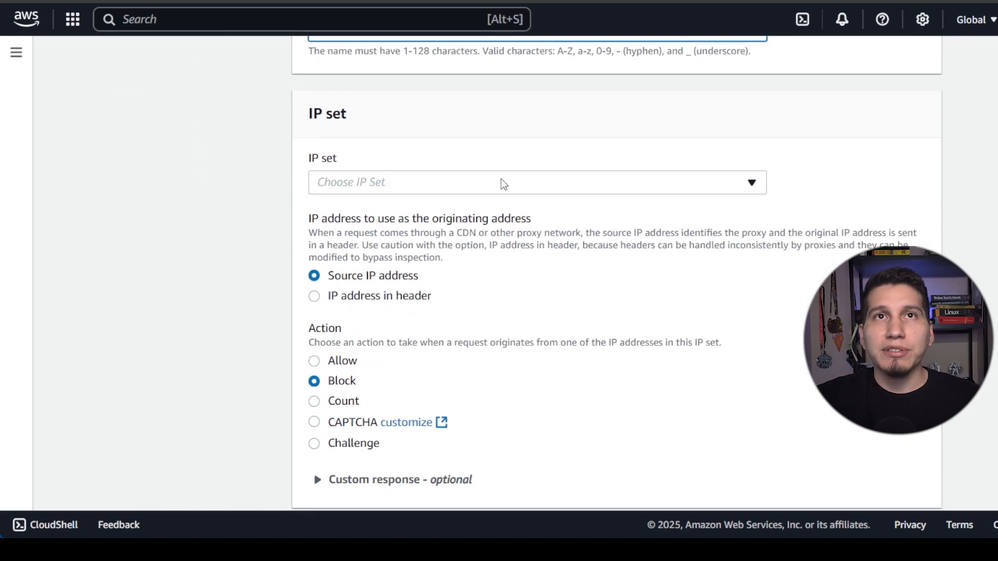
left_click(504, 184)
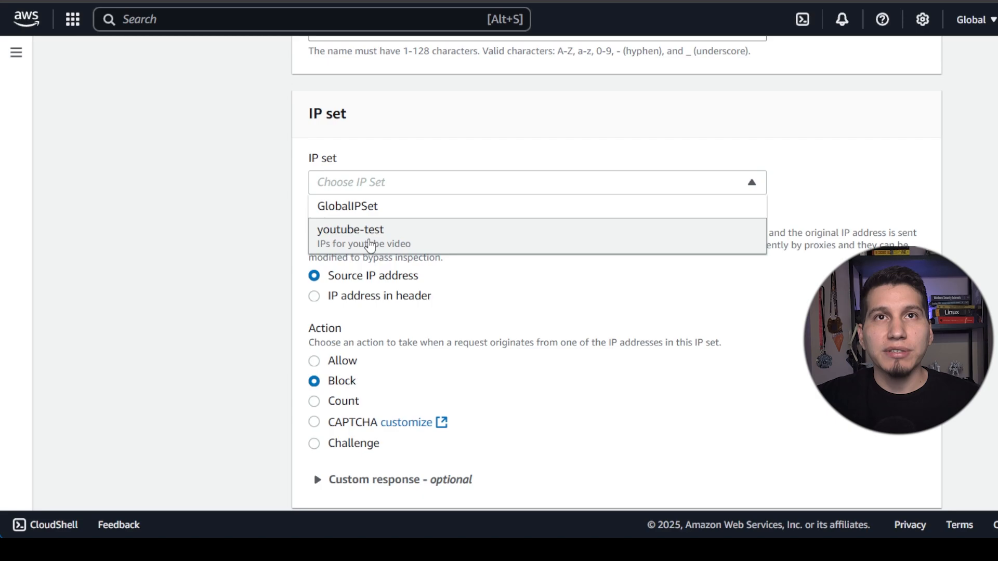
left_click(370, 241)
scroll(369, 241, "down", 2)
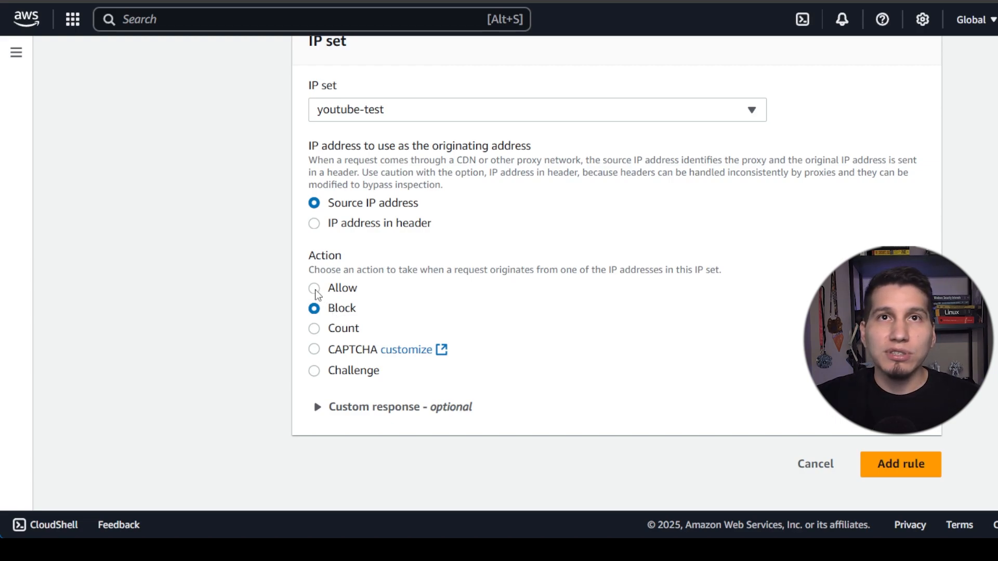
left_click(315, 291)
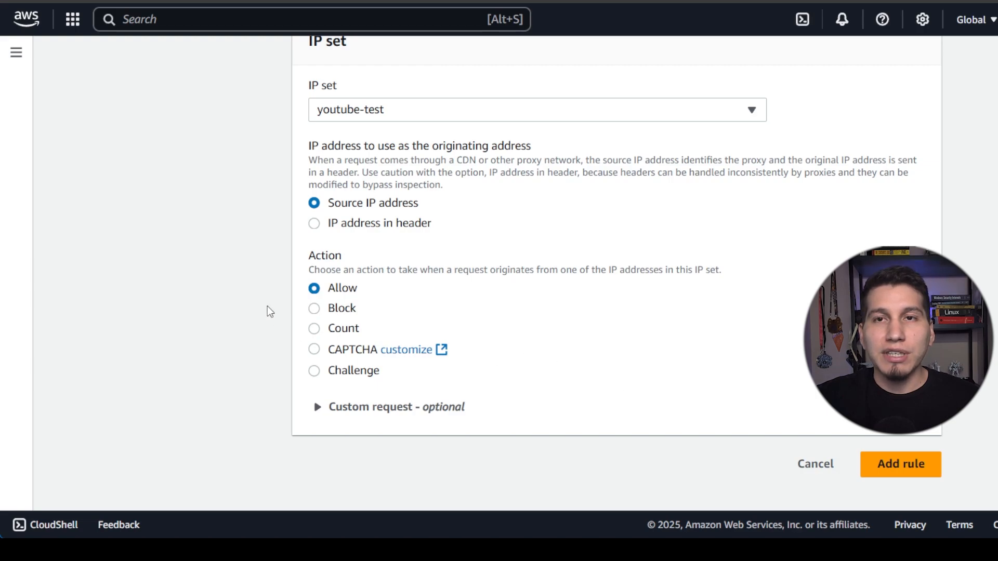
scroll(274, 307, "up", 1)
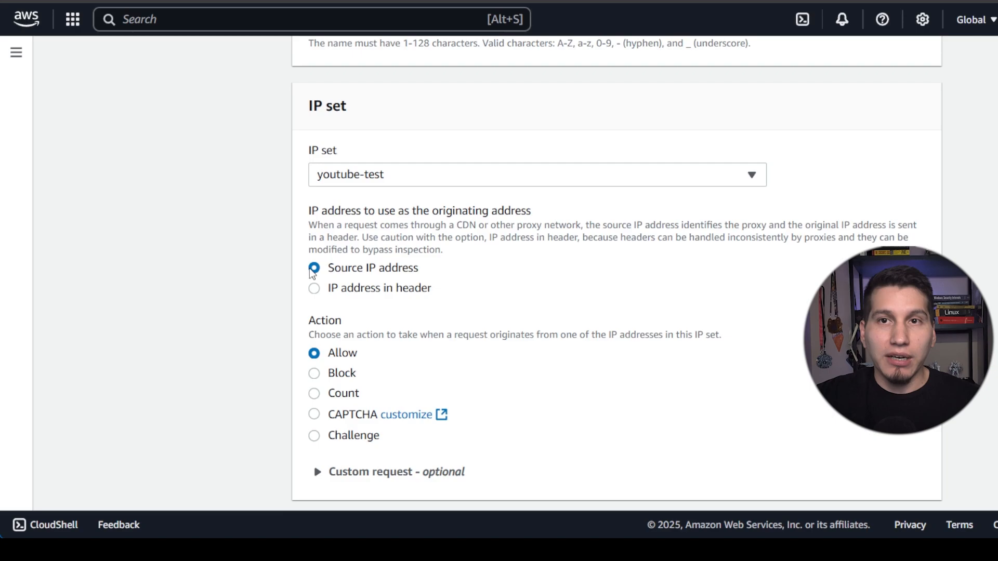
scroll(311, 337, "down", 1)
left_click(904, 463)
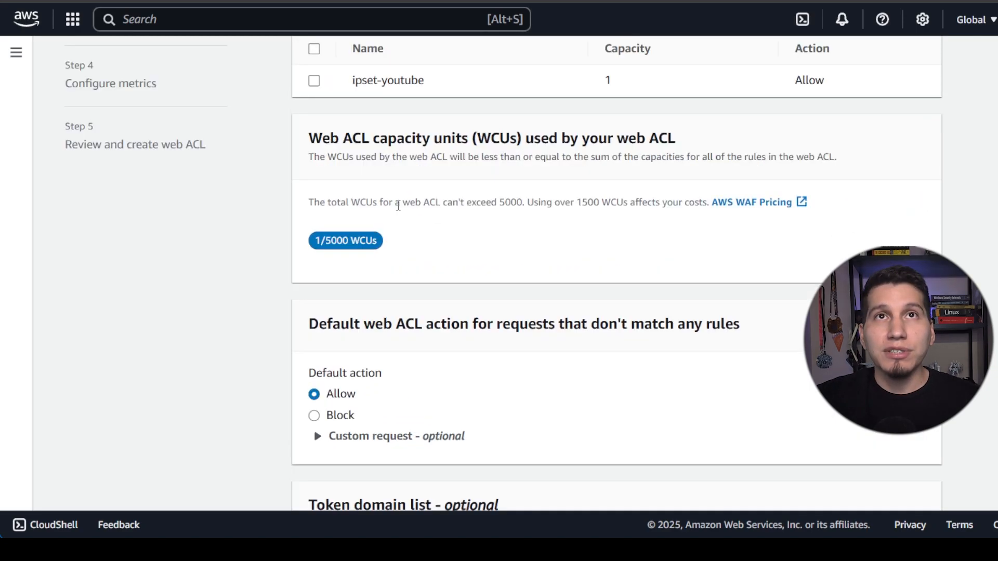
Set the web ACL's default action for requests that don't match any rules to Block
scroll(398, 205, "up", 3)
scroll(401, 158, "down", 2)
left_click_drag(354, 145, 423, 146)
scroll(450, 281, "down", 3)
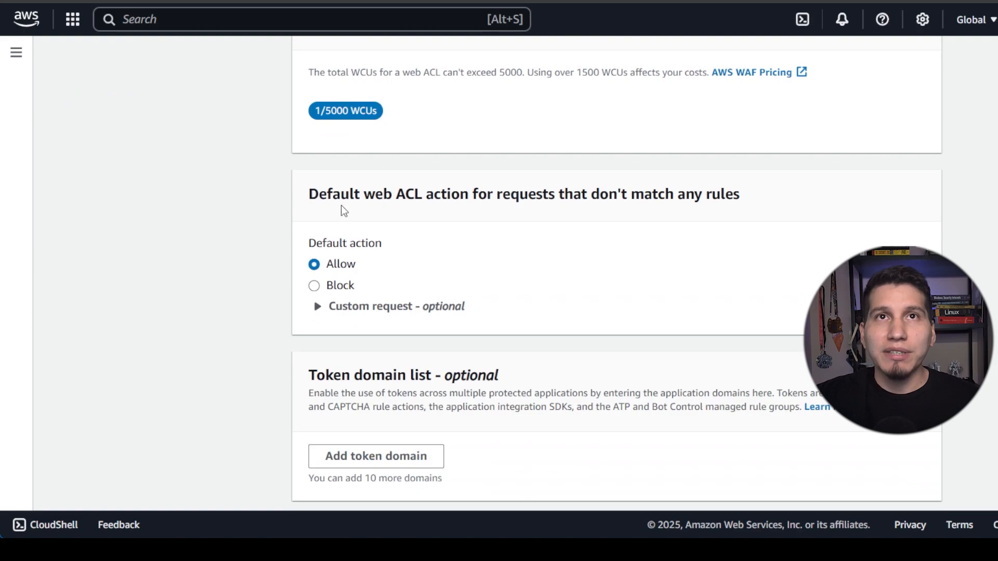
left_click_drag(332, 194, 733, 195)
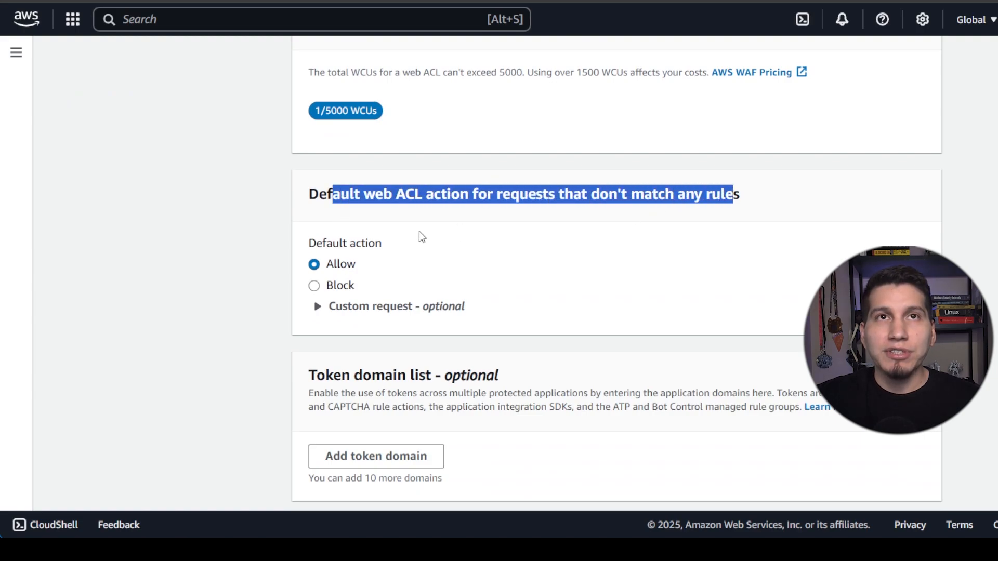
left_click(250, 246)
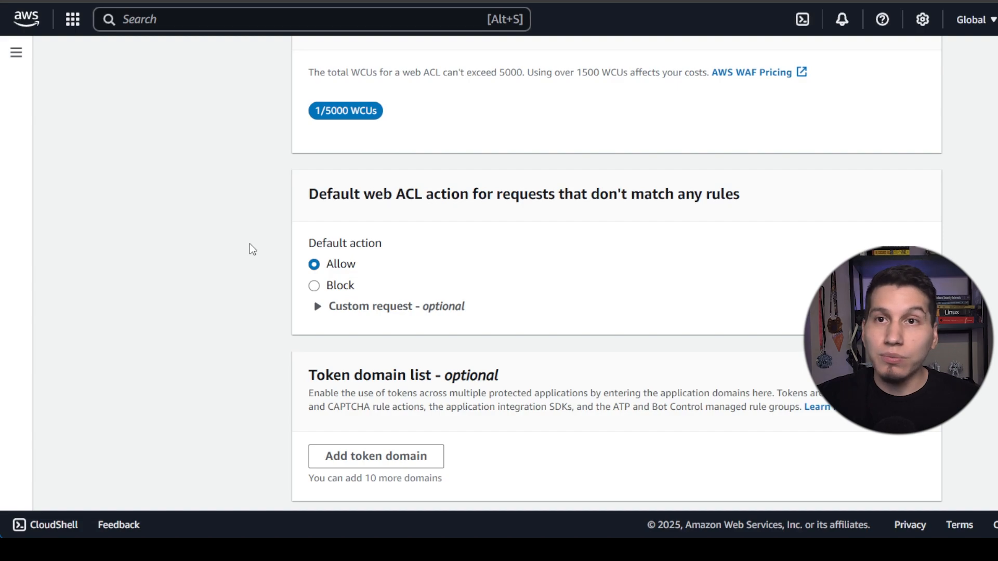
left_click(315, 286)
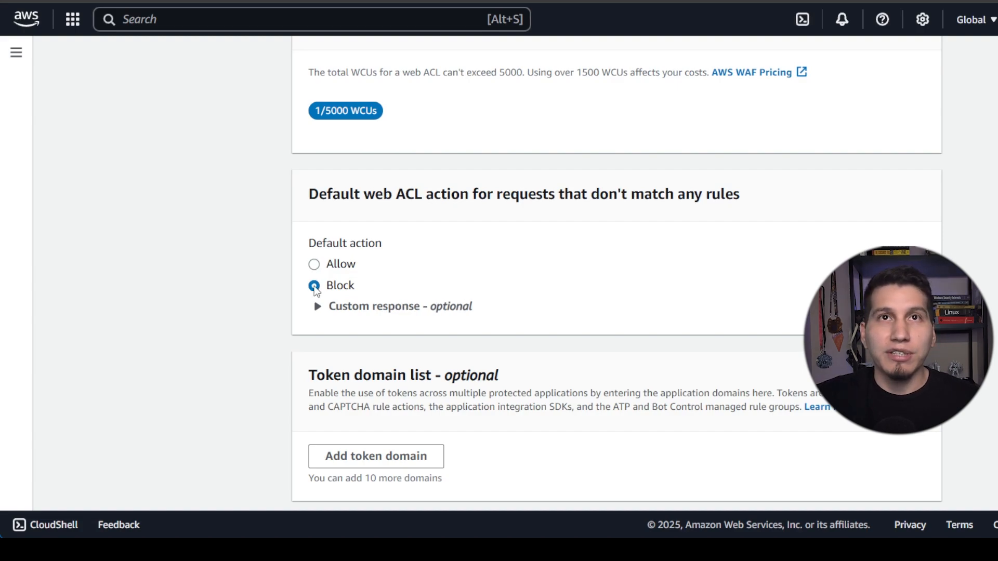
Check the ipset-youtube rule and default action, and continue through rule priority and metrics with their default settings to the review page
scroll(284, 309, "up", 1)
scroll(282, 307, "up", 5)
left_click_drag(362, 211, 417, 211)
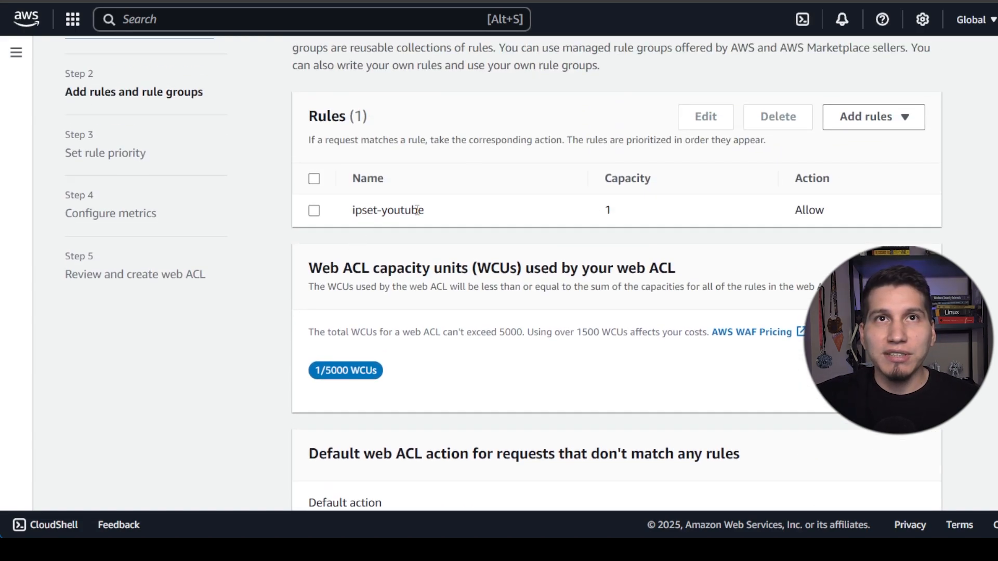
scroll(269, 359, "down", 2)
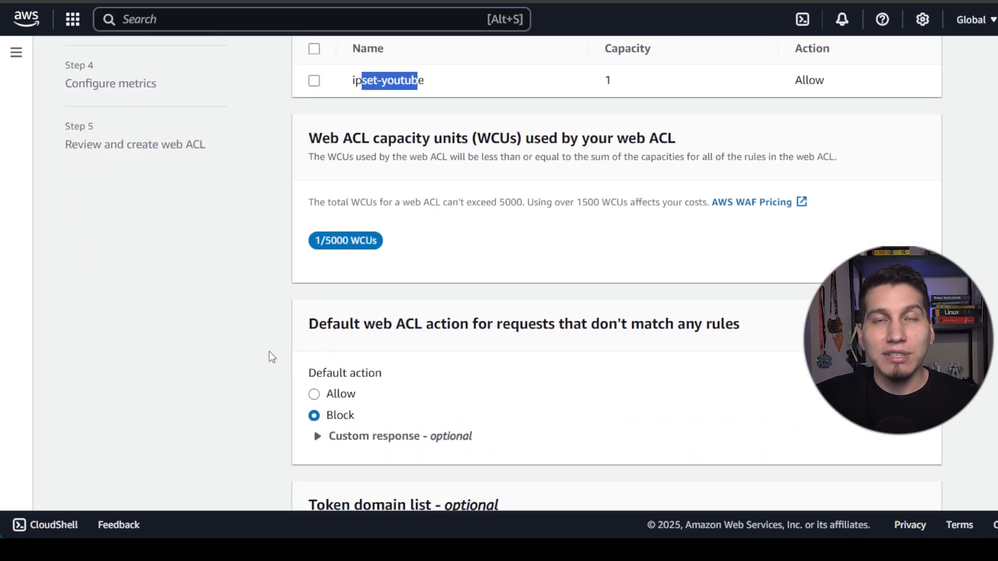
scroll(341, 344, "down", 2)
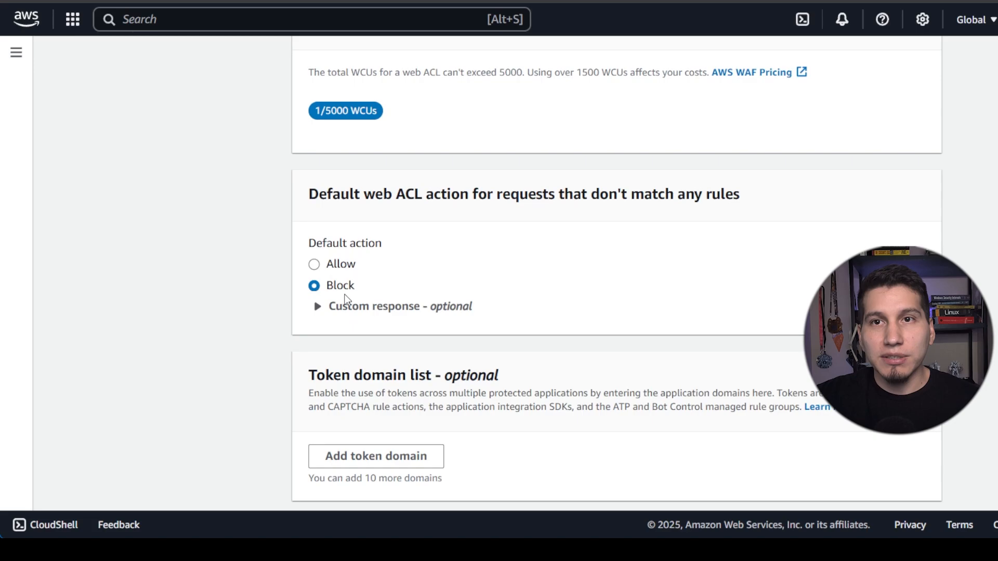
scroll(290, 364, "up", 1)
scroll(289, 367, "down", 2)
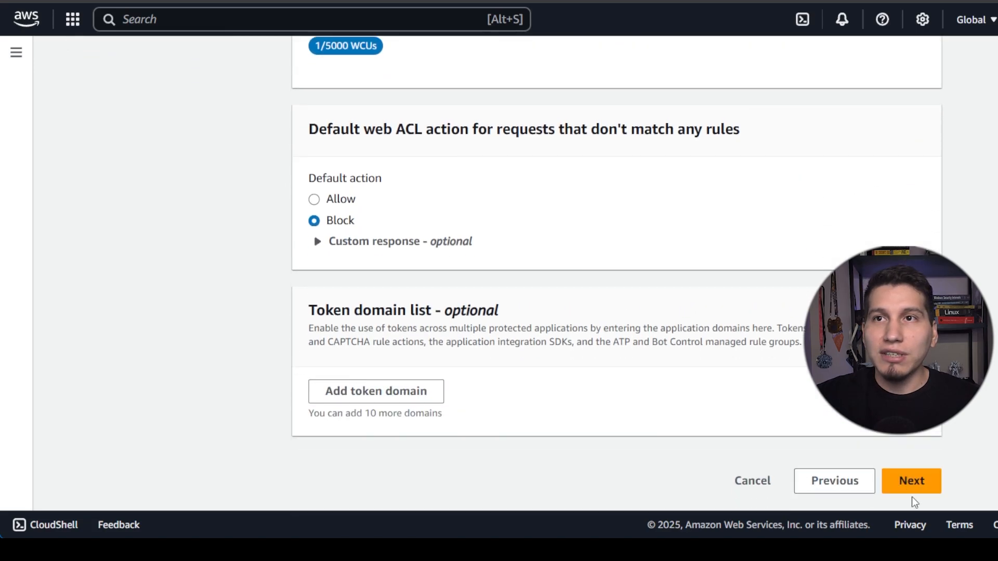
left_click(907, 483)
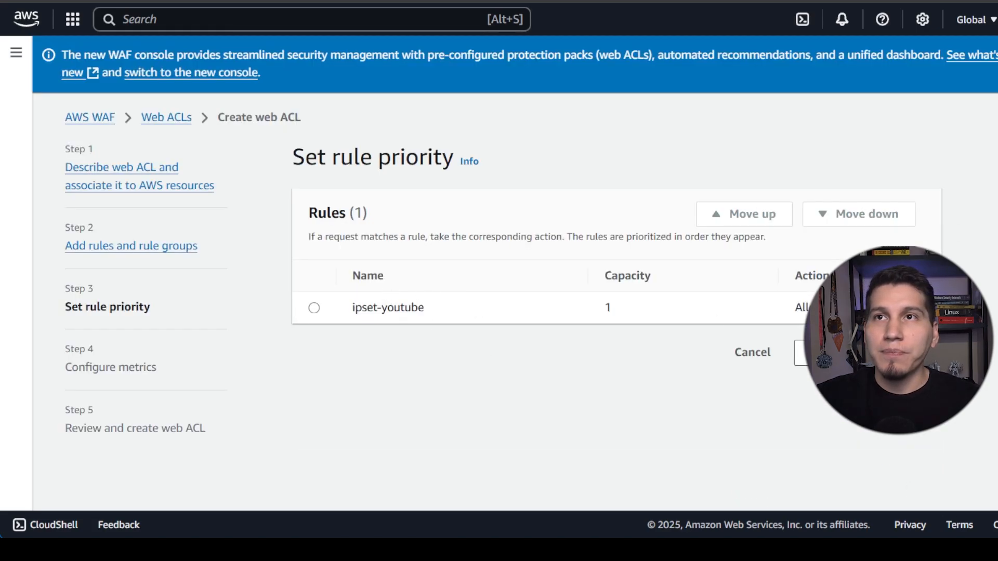
left_click(912, 353)
scroll(541, 327, "down", 2)
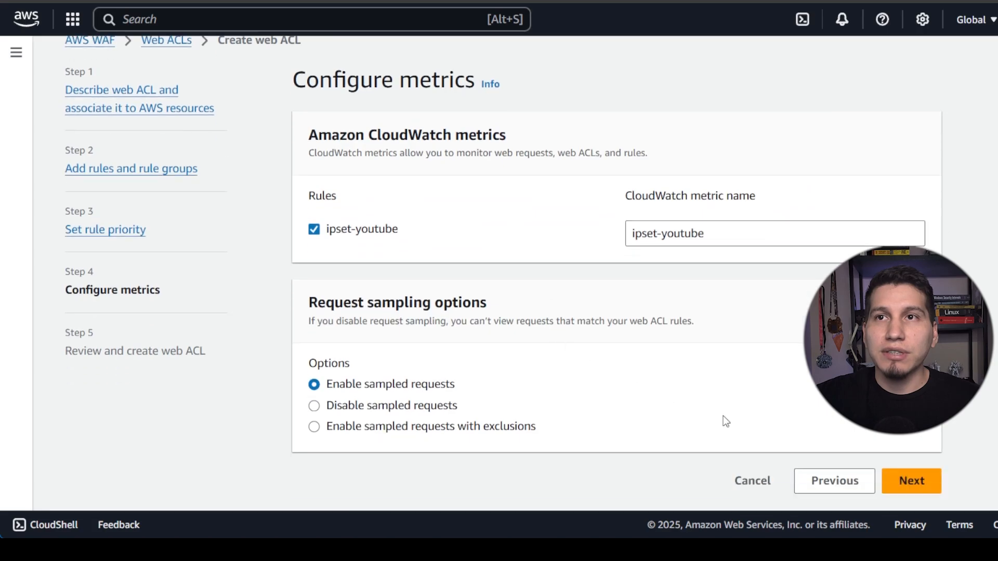
left_click(912, 481)
Review the web ACL's details, rule, default action and metrics, and create the web ACL
scroll(557, 273, "down", 5)
scroll(576, 281, "up", 6)
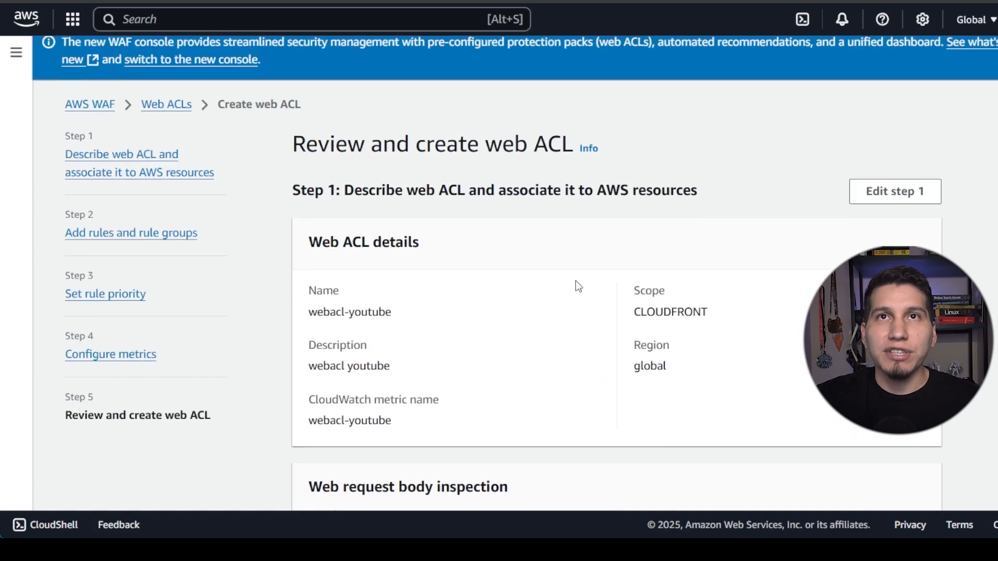
scroll(576, 281, "down", 9)
left_click_drag(318, 303, 367, 307)
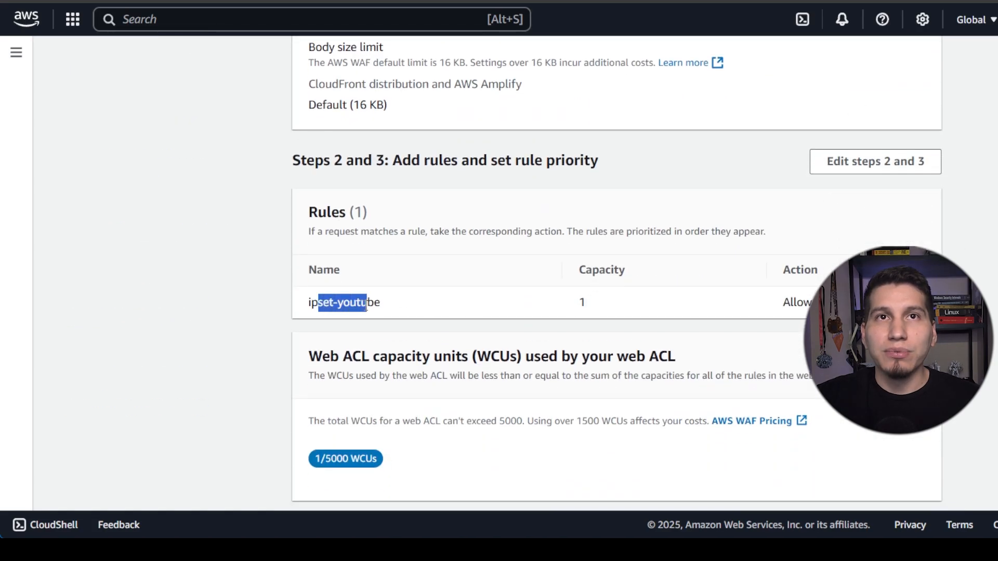
scroll(367, 307, "down", 7)
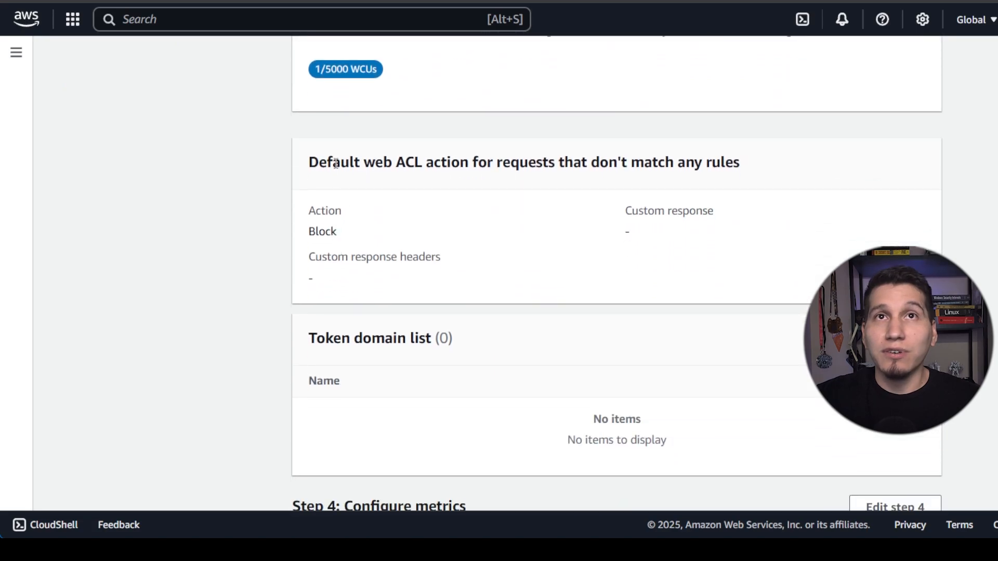
left_click_drag(336, 164, 430, 164)
left_click_drag(315, 232, 348, 232)
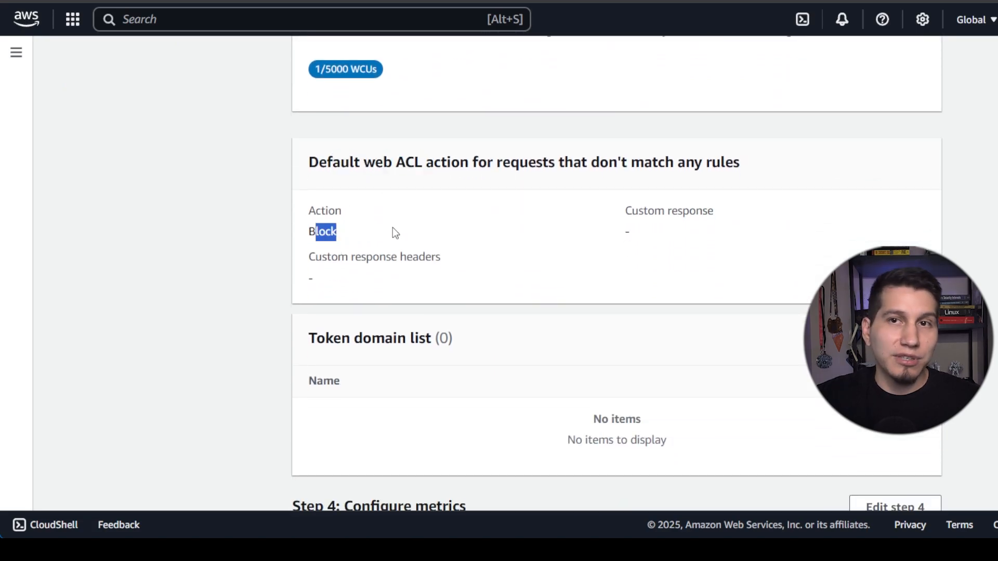
scroll(473, 261, "down", 5)
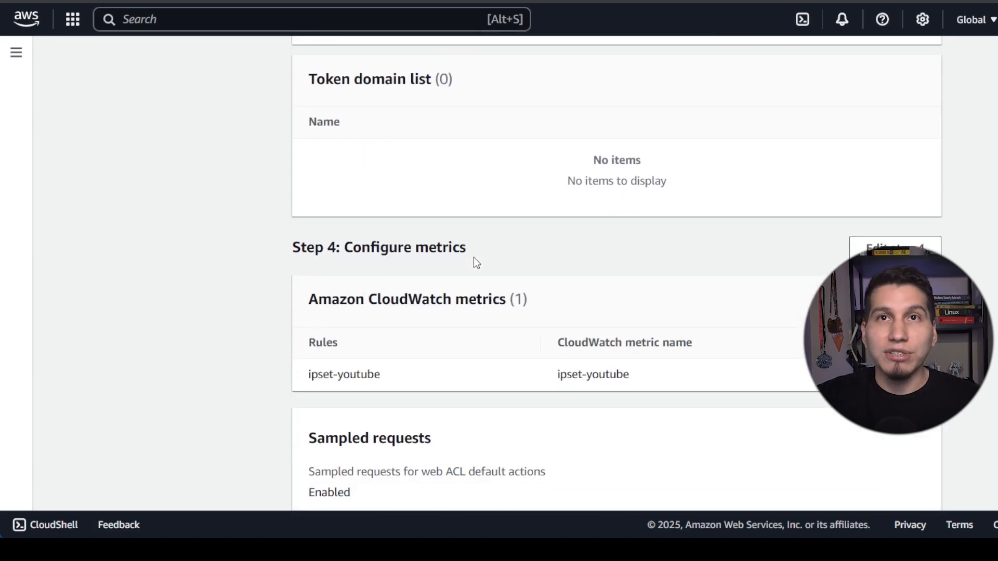
scroll(553, 314, "down", 2)
left_click(881, 480)
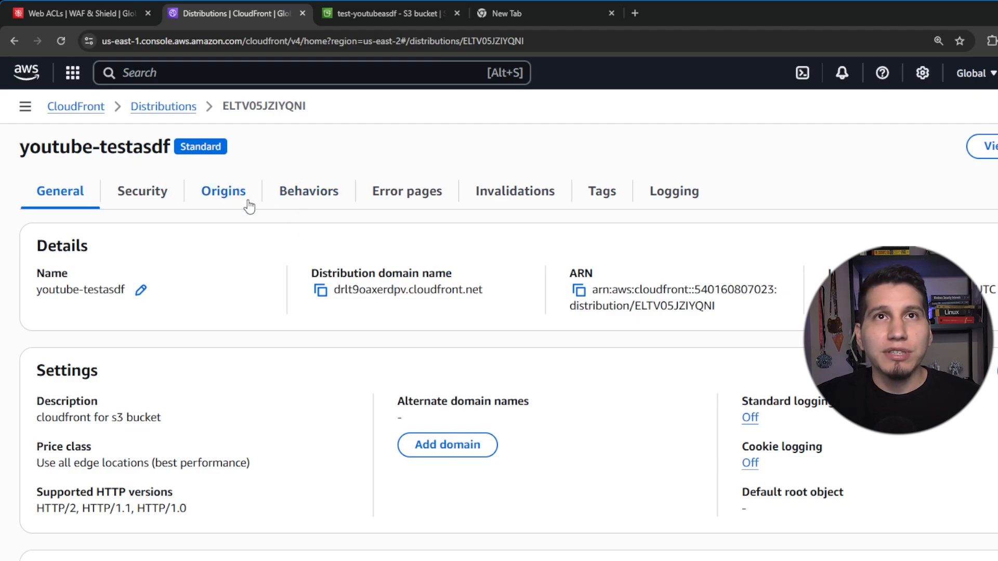
left_click_drag(334, 291, 482, 294)
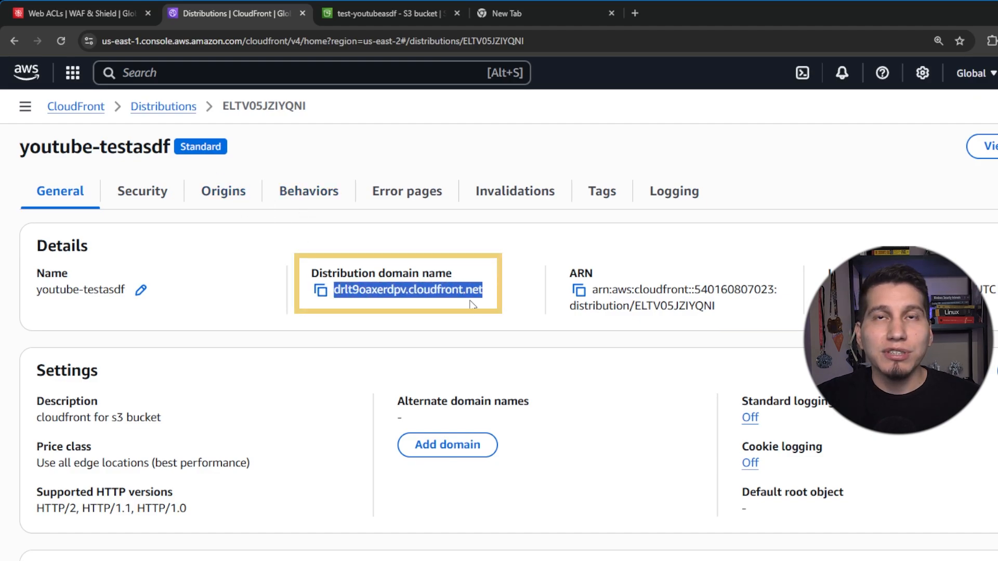
left_click(336, 292)
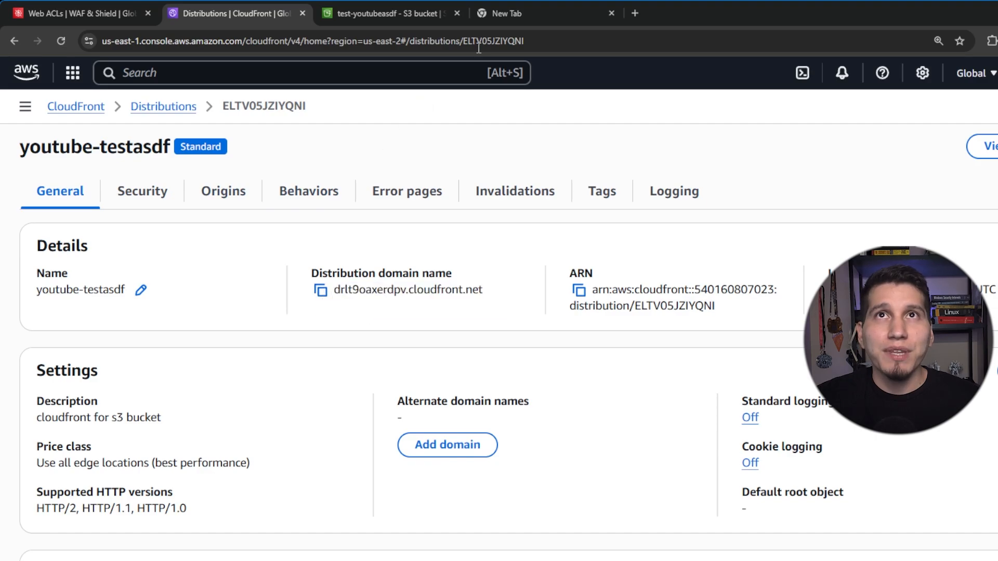
left_click(527, 15)
left_click(334, 39)
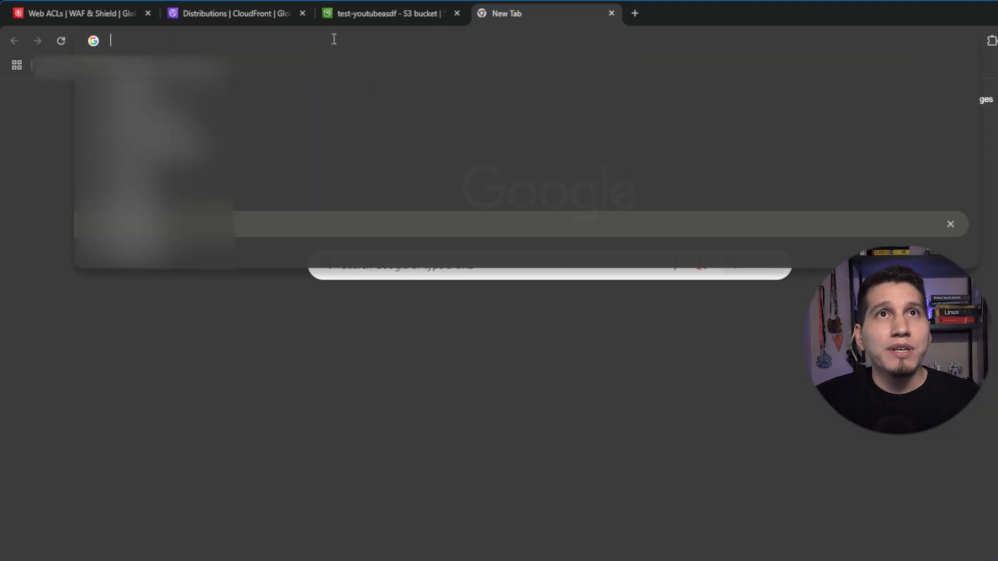
type("https://drlt9oaxerdpv.cloudfront.net/NotAPayload.txt")
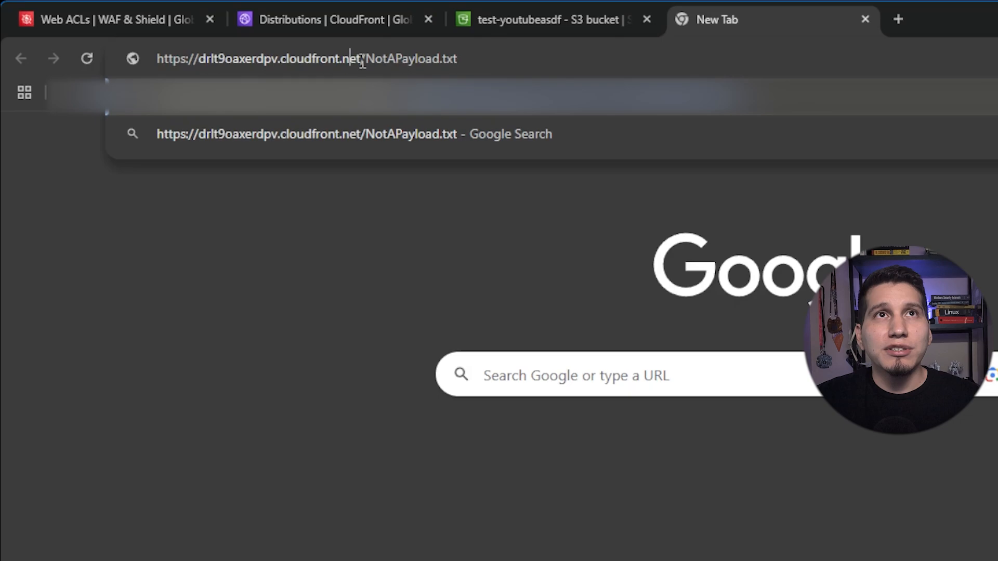
left_click_drag(361, 59, 156, 59)
double_click(411, 58)
left_click_drag(442, 58, 478, 132)
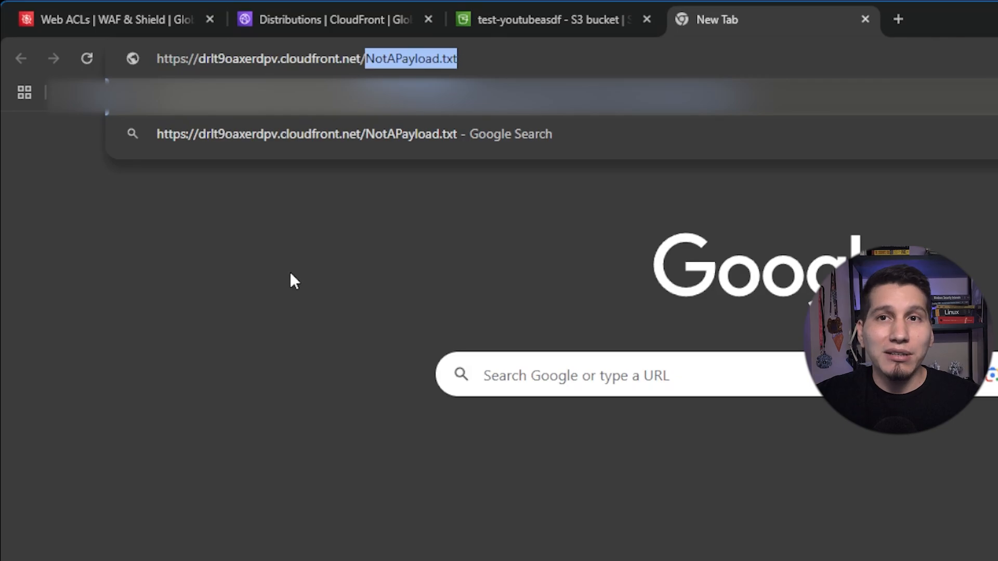
key("Return")
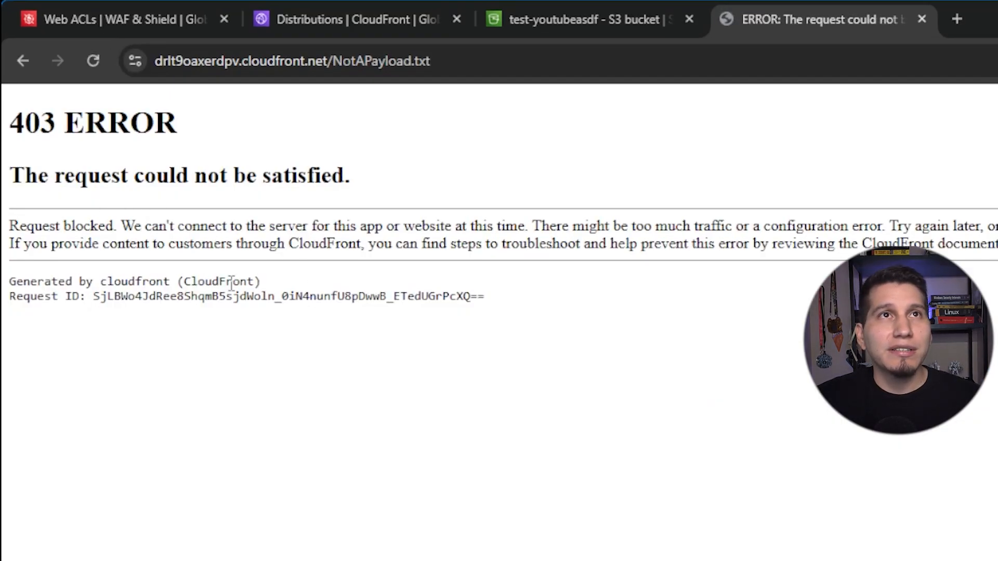
left_click_drag(265, 285, 70, 283)
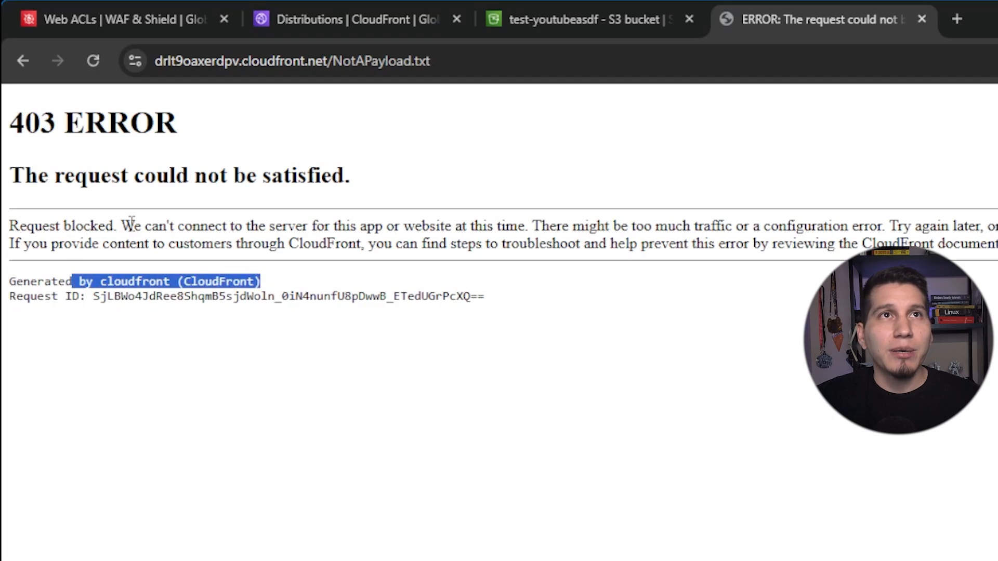
left_click_drag(135, 226, 9, 226)
left_click(337, 349)
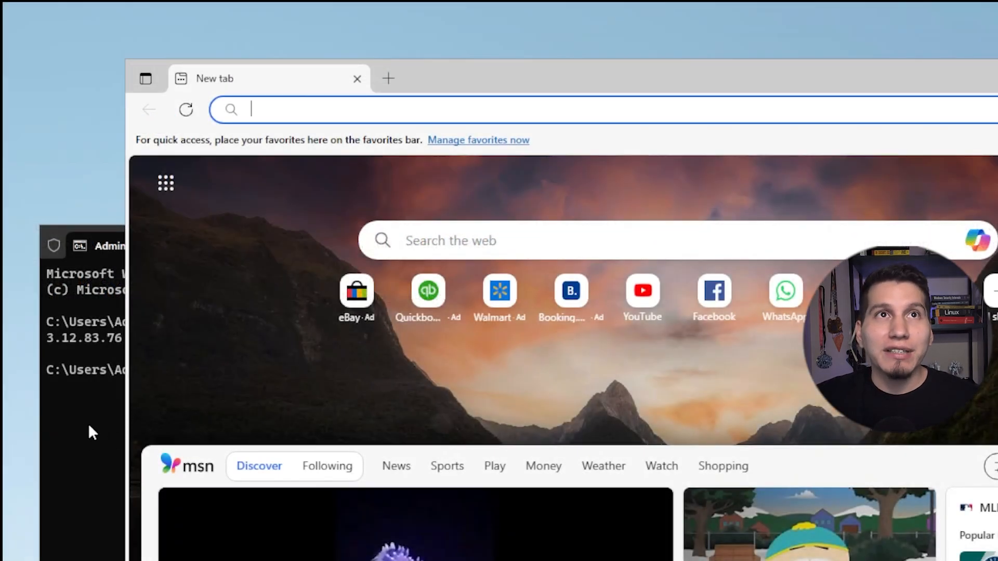
Switch to the Command Prompt window and check the machine's public IP address in the curl ifconfig.io output
left_click(73, 414)
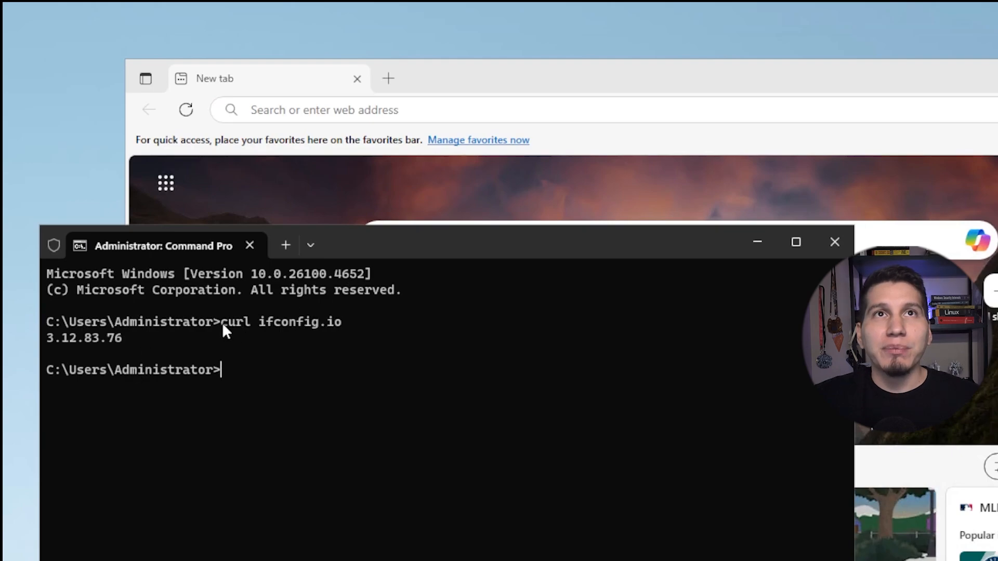
left_click_drag(222, 323, 322, 319)
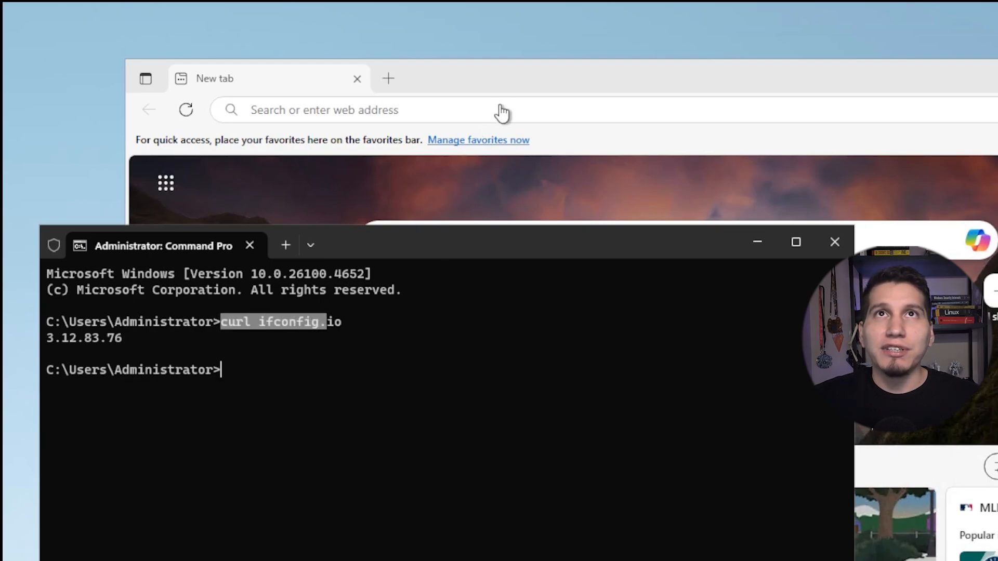
left_click_drag(47, 336, 113, 336)
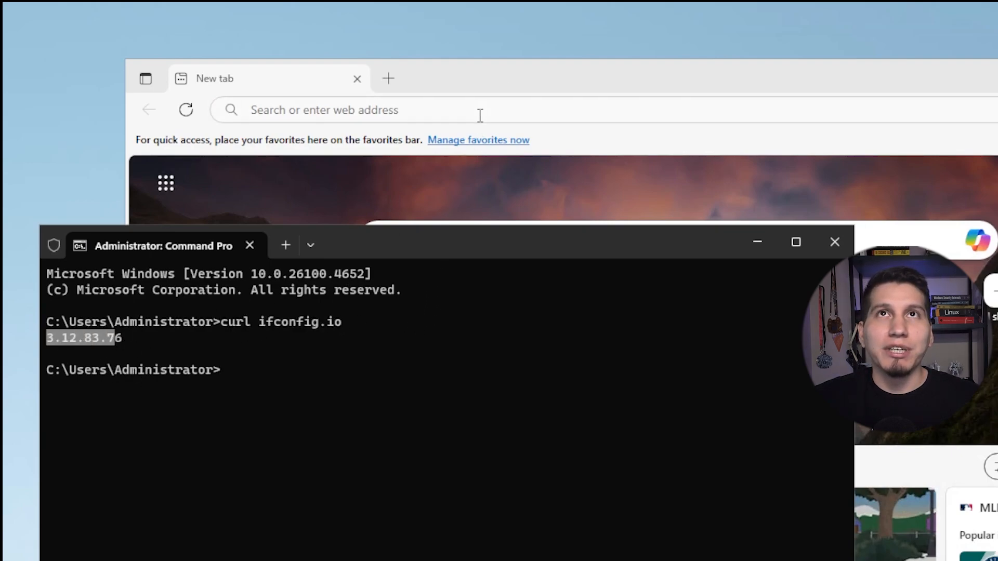
left_click(524, 89)
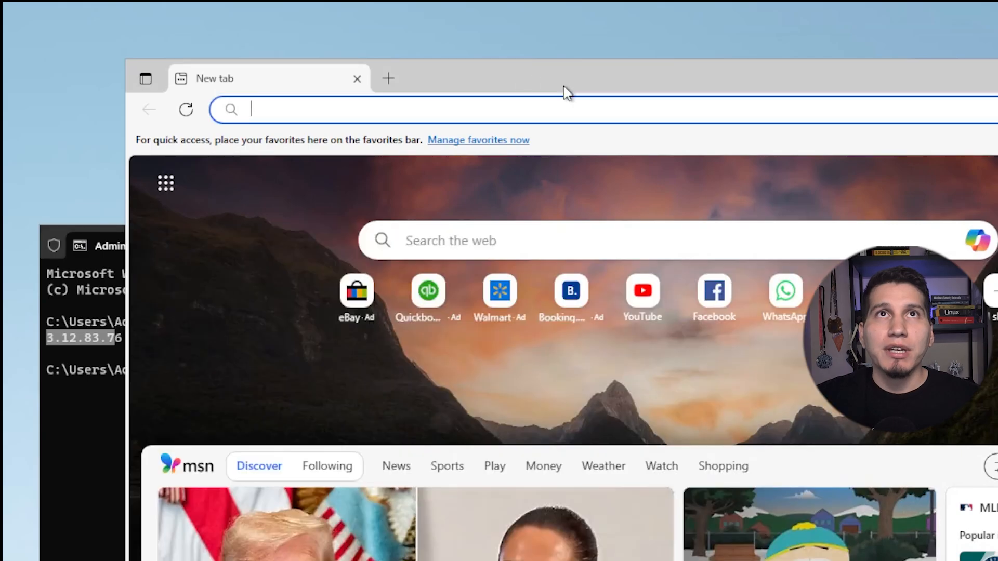
left_click(478, 112)
type("https://drlt9oaxerdpv.cloudfront.net/NotAPayload.txt")
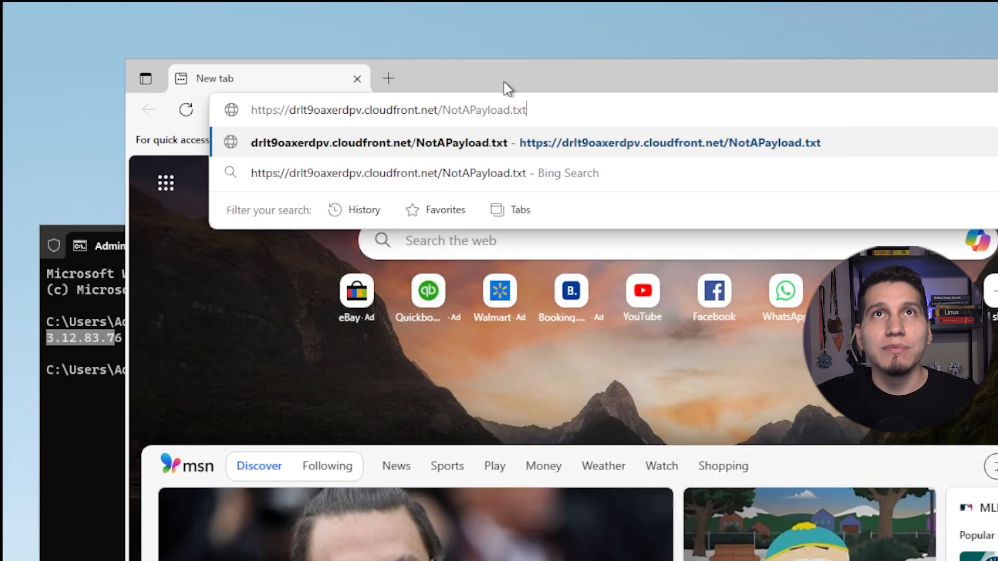
key("Return")
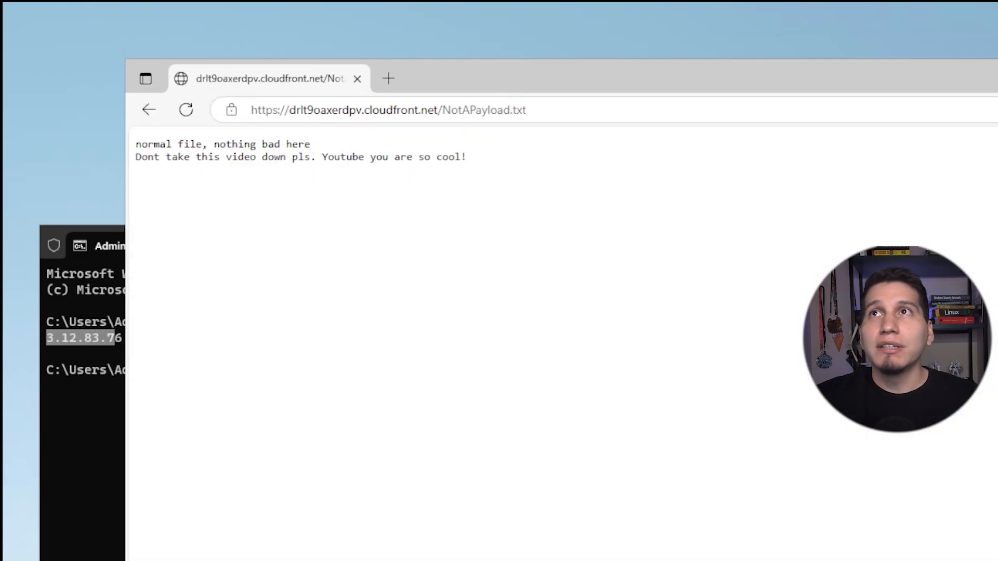
Enlarge the page several zoom levels and read the text of NotAPayload.txt
key("alt+f")
key("ctrl+plus")
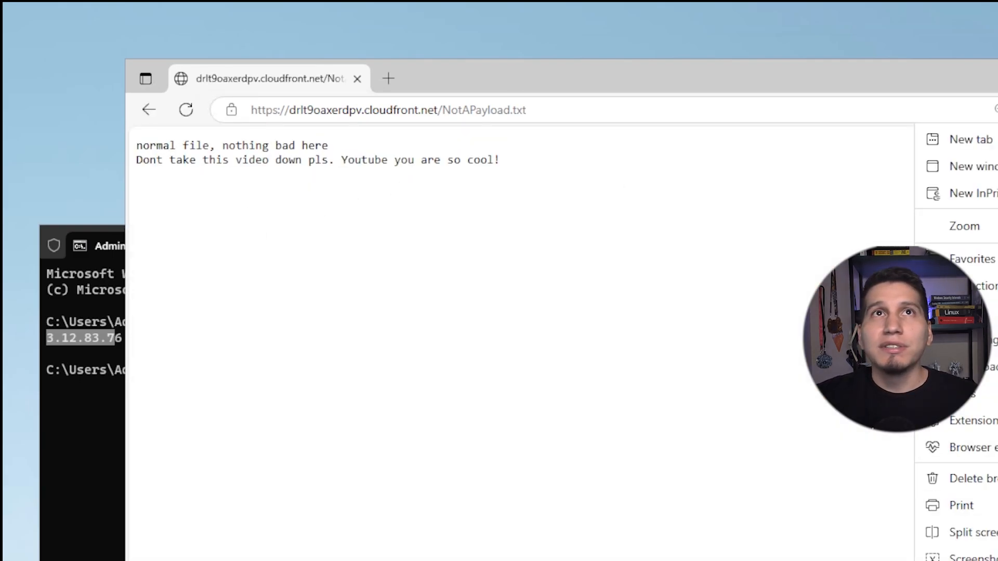
key("ctrl+plus")
key("ctrl+plus")
key("ctrl+plus")
key("ctrl+plus")
key("ctrl+plus")
left_click(648, 383)
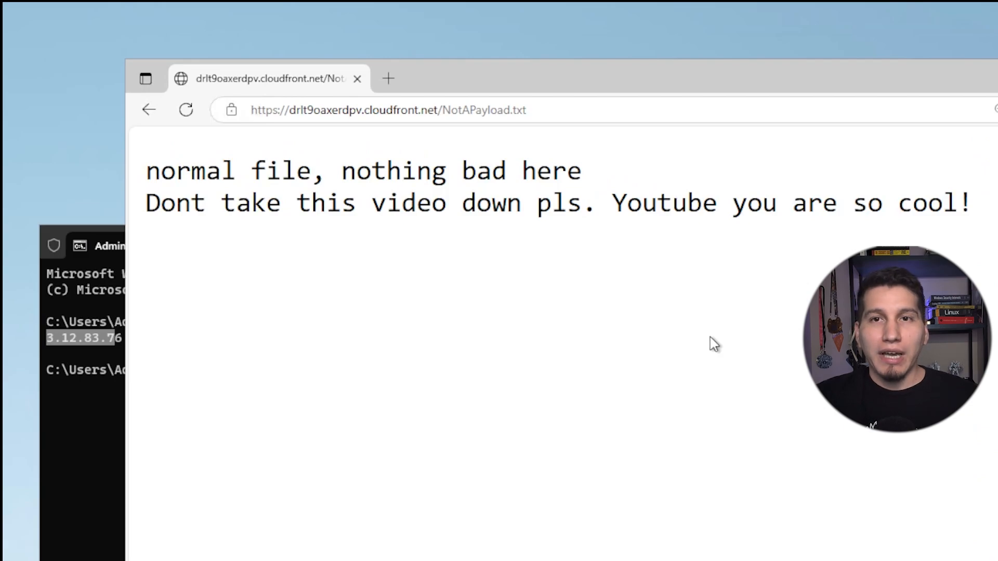